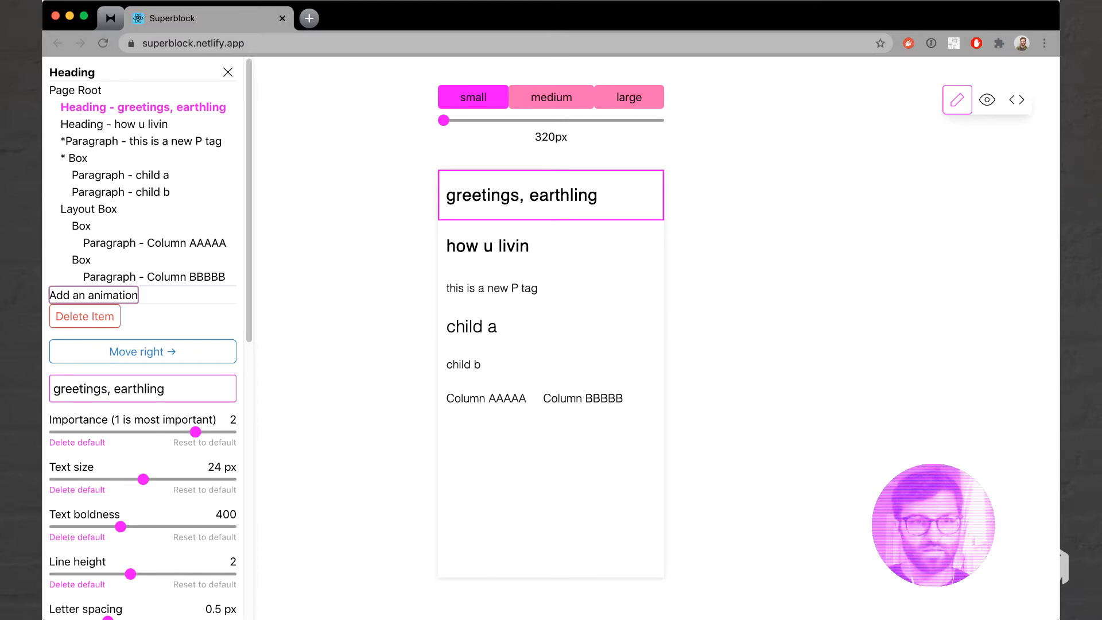
Add an animation to the "greetings, earthling" heading, with y set to 0 px and delay set to 1.2 s.
left_click(93, 295)
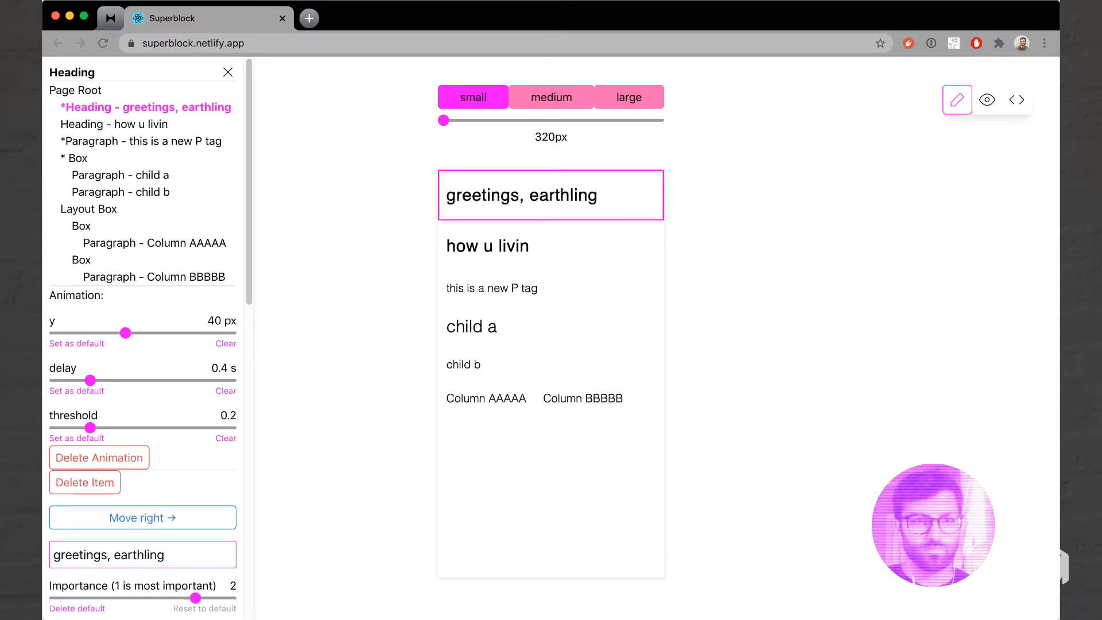
left_click_drag(125, 333, 55, 333)
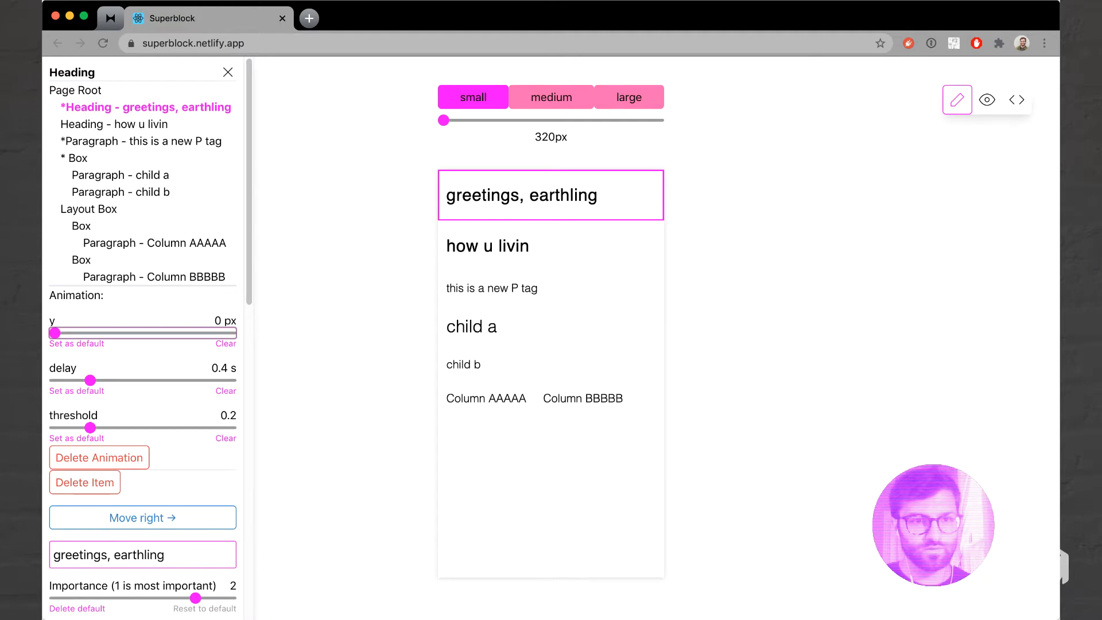
left_click(90, 380)
left_click_drag(91, 380, 161, 380)
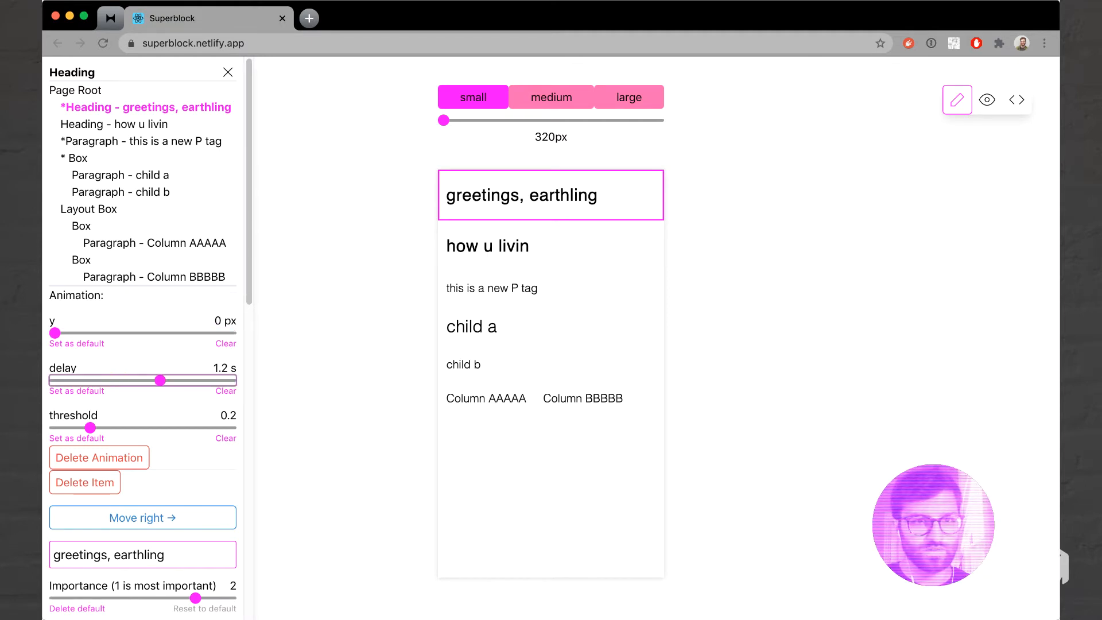
Preview the page with the animated heading, return to editing, and review the "greetings, earthling" heading's animation threshold.
key("Escape")
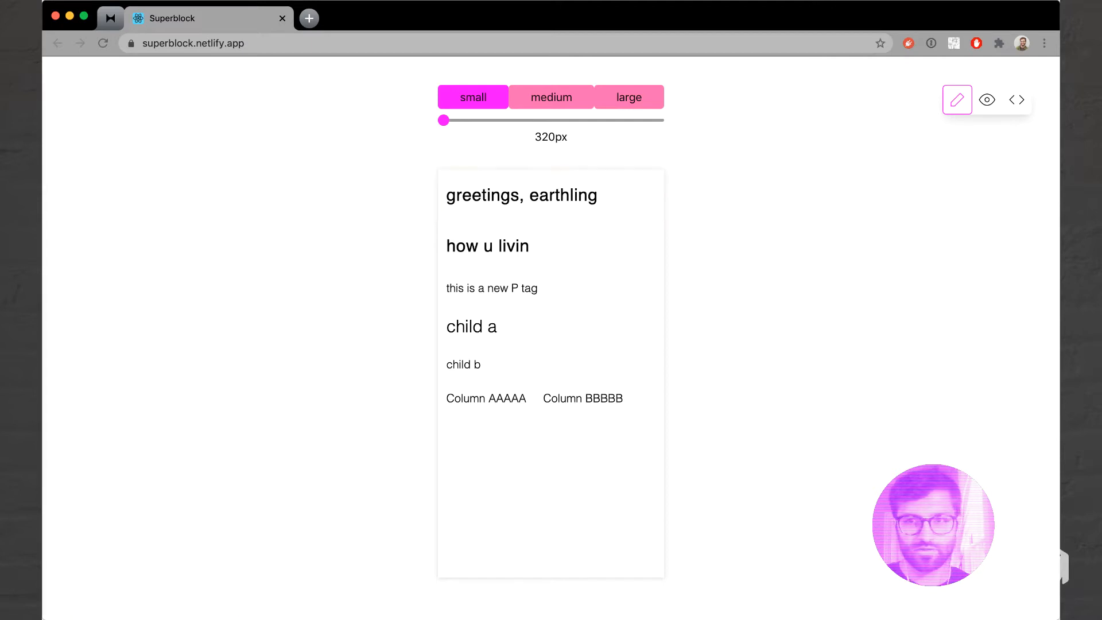
left_click(986, 99)
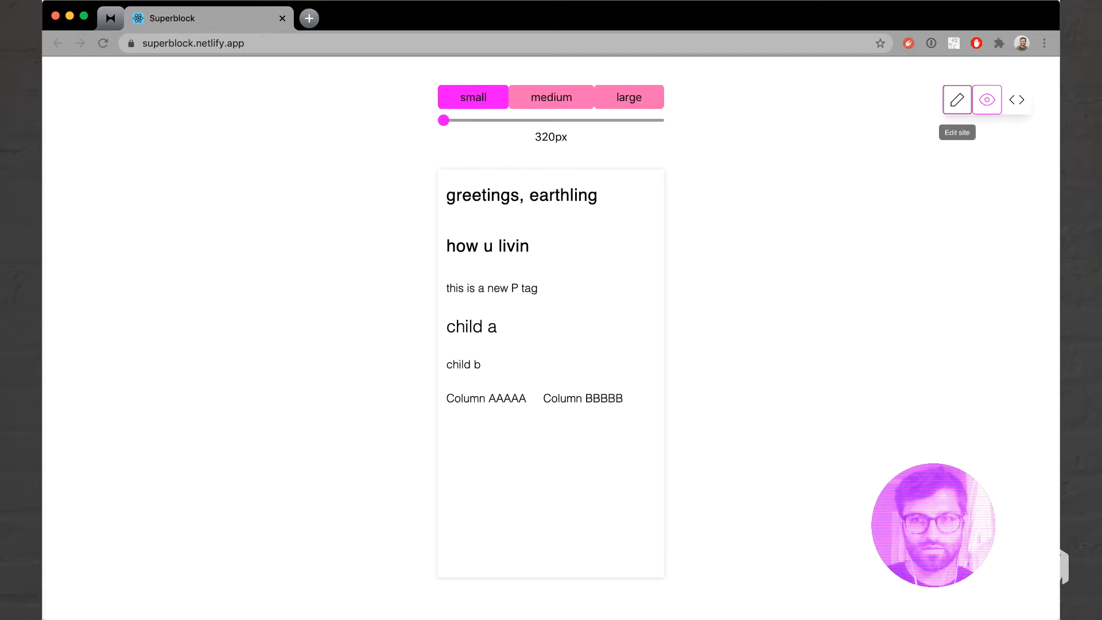
left_click(956, 99)
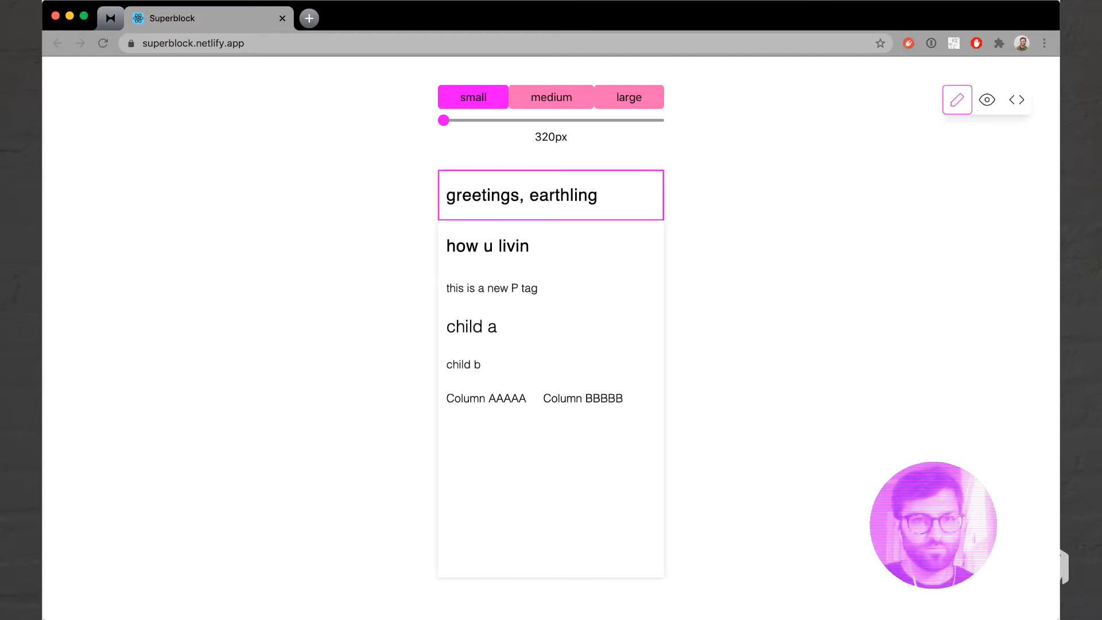
left_click(551, 195)
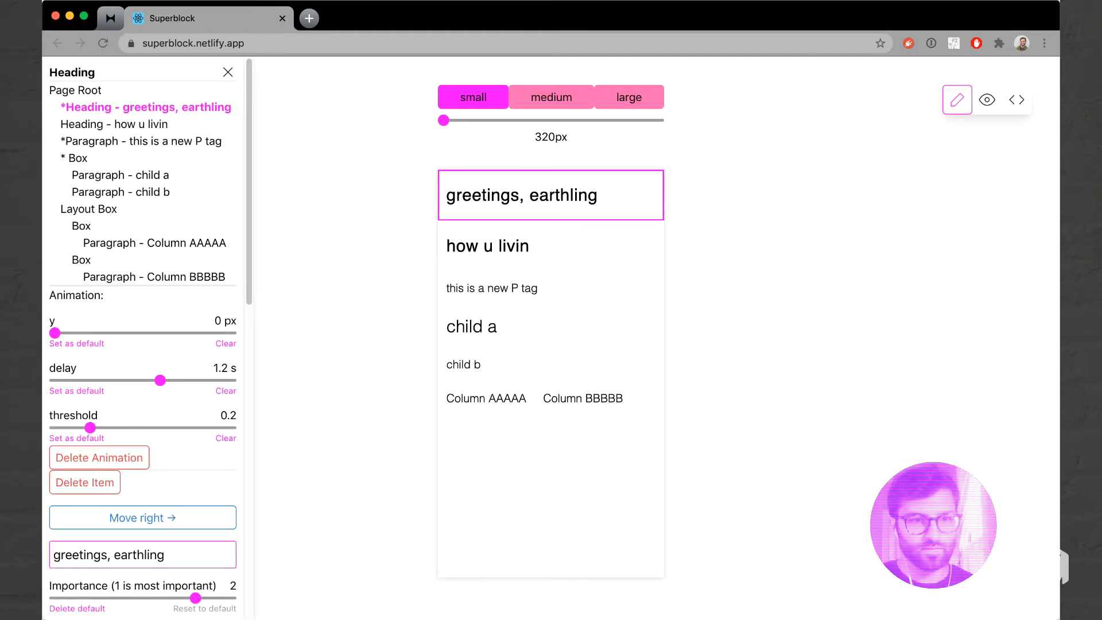
double_click(73, 416)
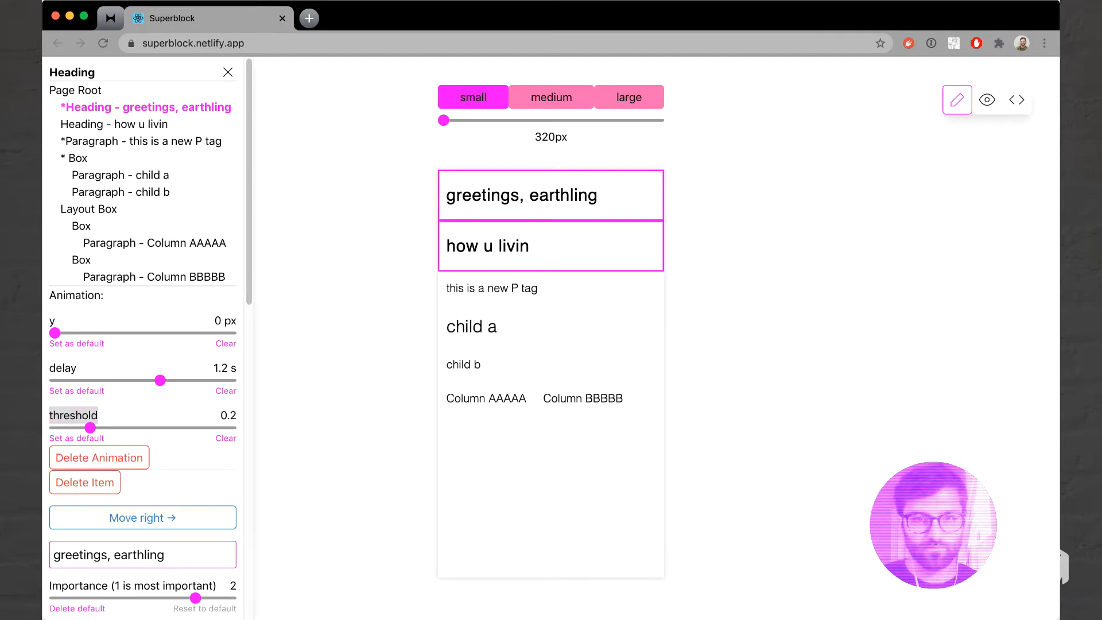
Set the "how u livin" heading's vertical padding to 256 px, using padding by axes.
left_click(551, 246)
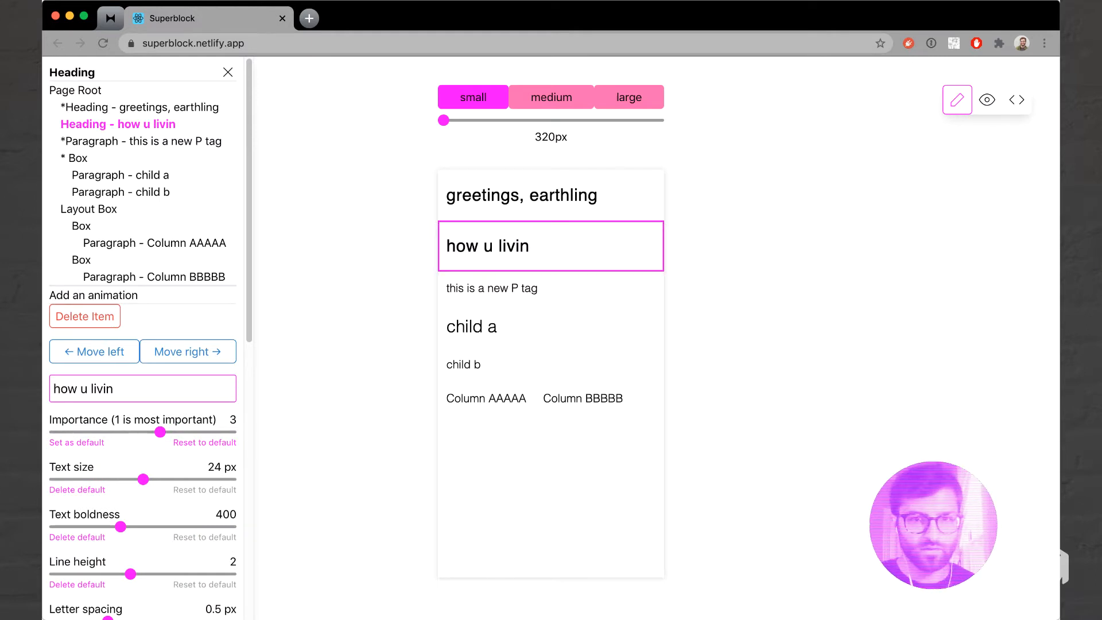
scroll(142, 367, "down", 9)
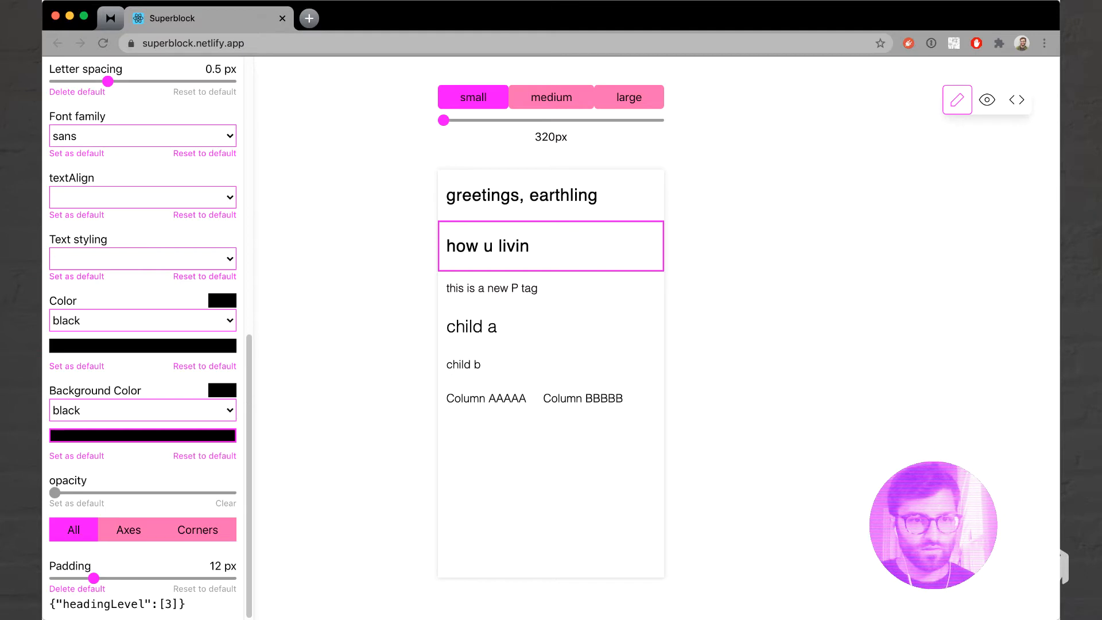
left_click(129, 530)
scroll(129, 529, "down", 1)
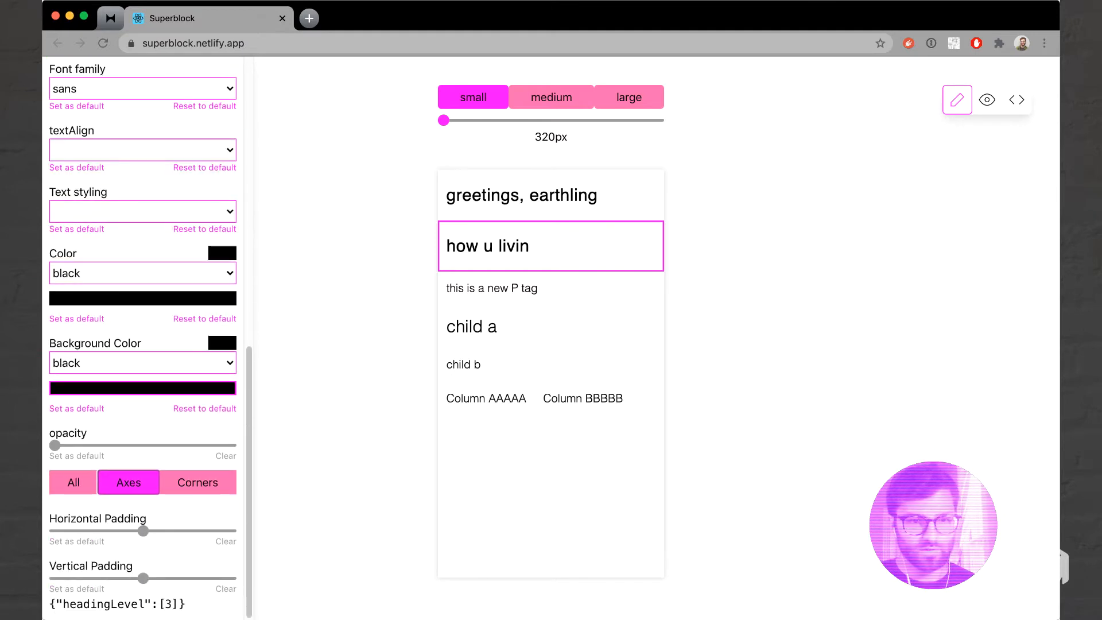
left_click(143, 578)
left_click_drag(143, 578, 231, 578)
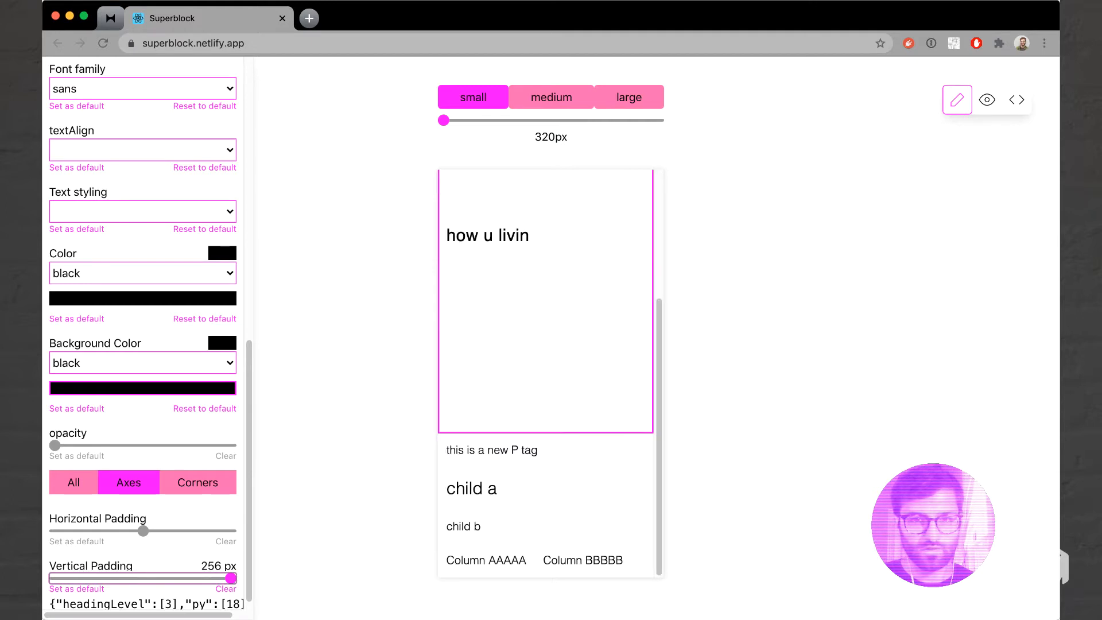
Add a new Layout Box directly under the Page Root.
scroll(143, 338, "up", 10)
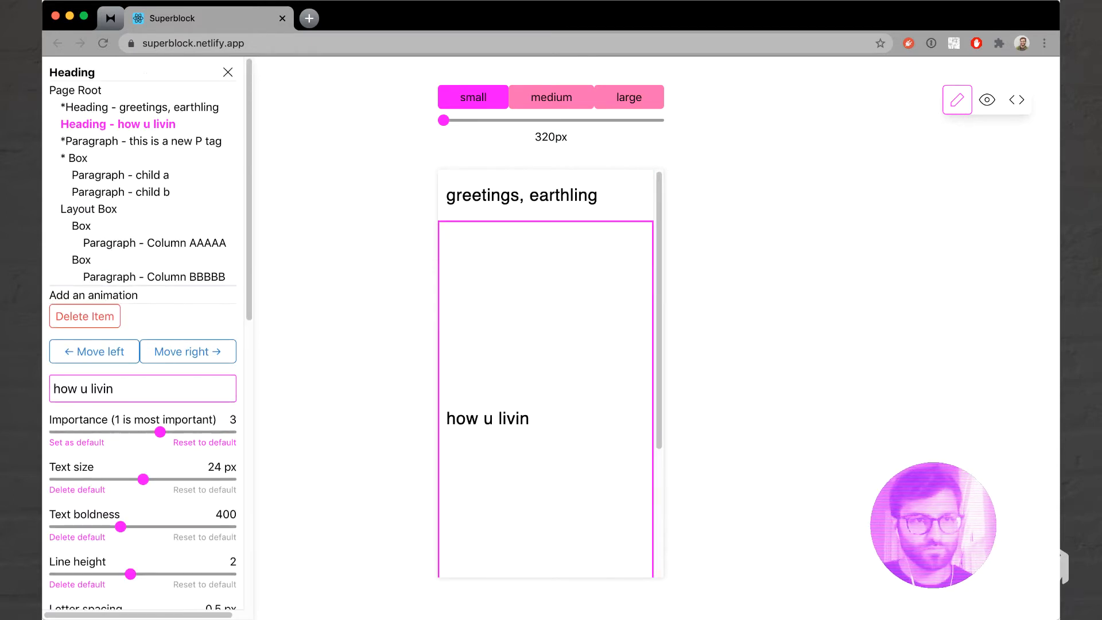
left_click(75, 90)
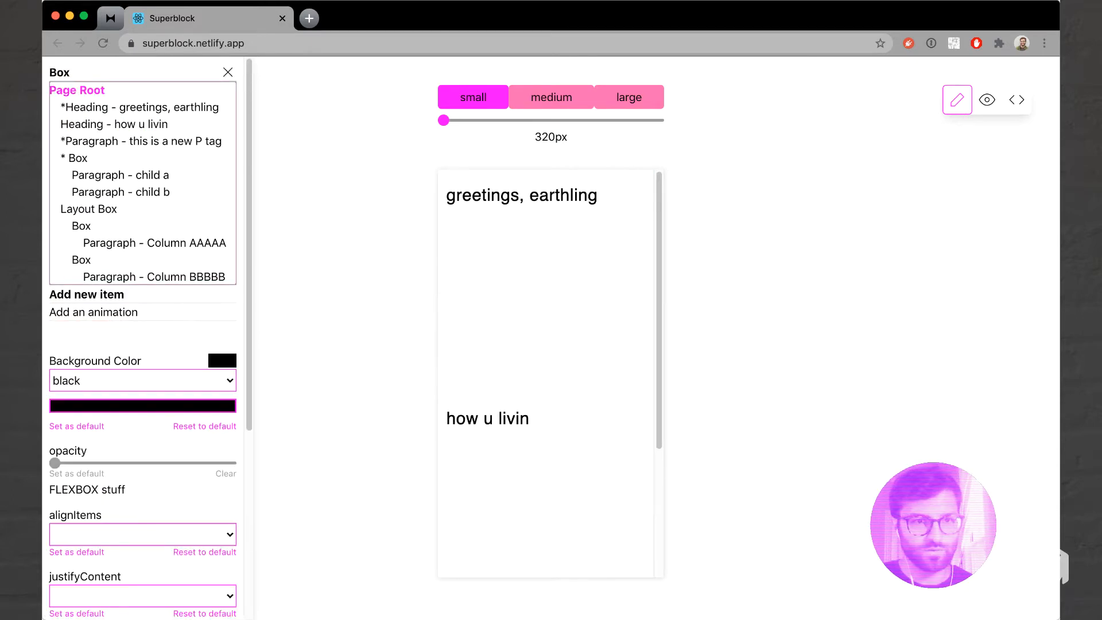
key("Tab")
key("Return")
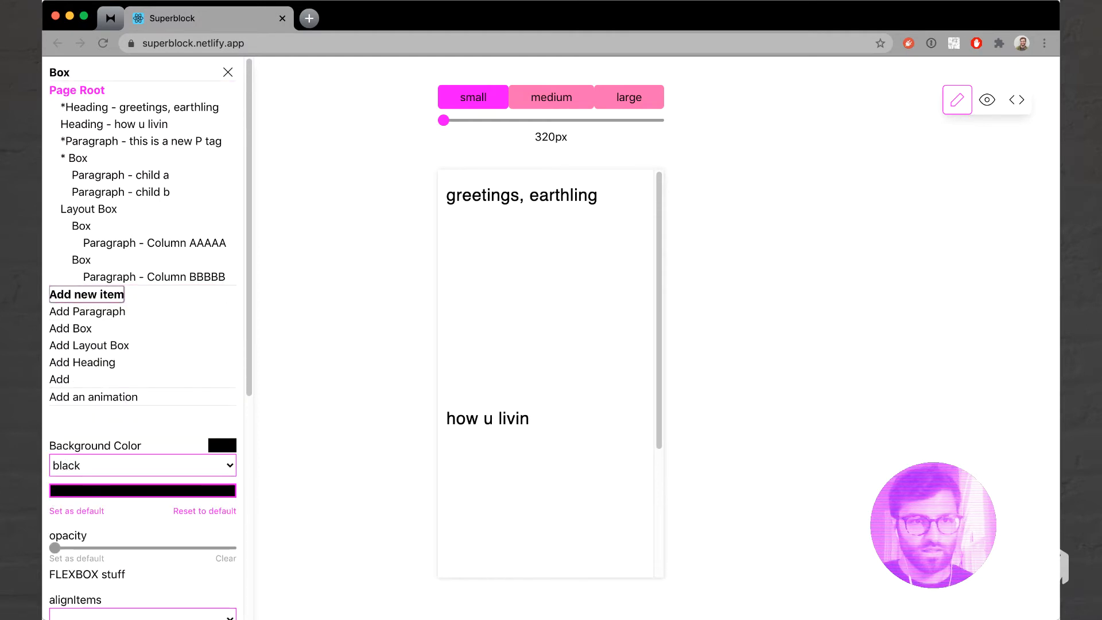
left_click(89, 345)
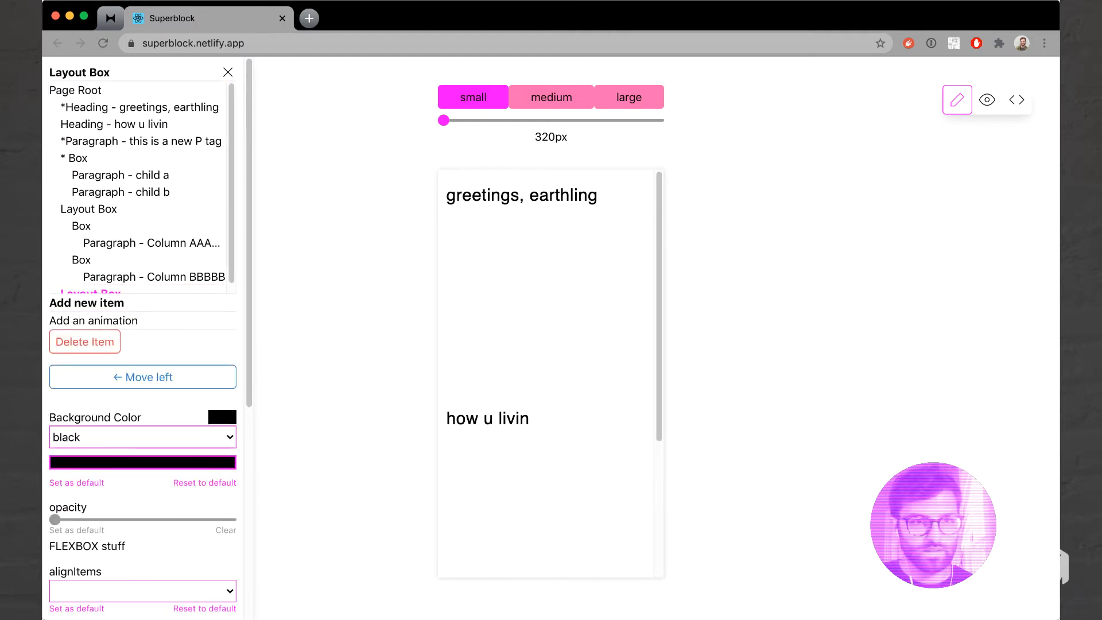
Add a heading inside the new Layout Box.
left_click(87, 303)
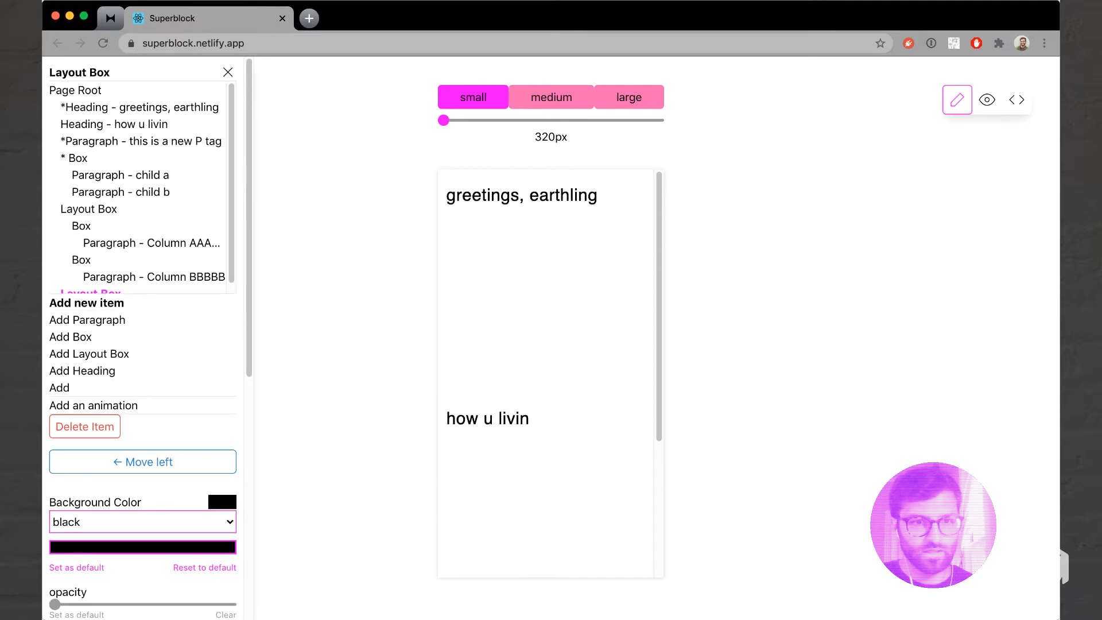
left_click(82, 371)
scroll(142, 241, "down", 1)
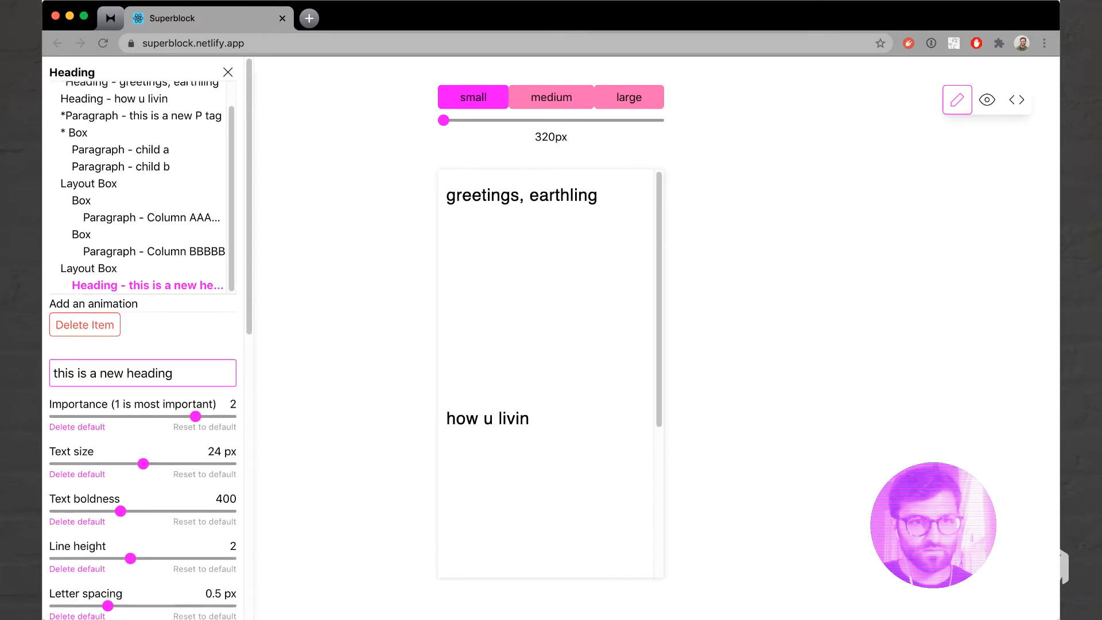
Set both alignItems and justifyContent to center for the Layout Box containing the new heading.
left_click(89, 268)
scroll(144, 338, "down", 5)
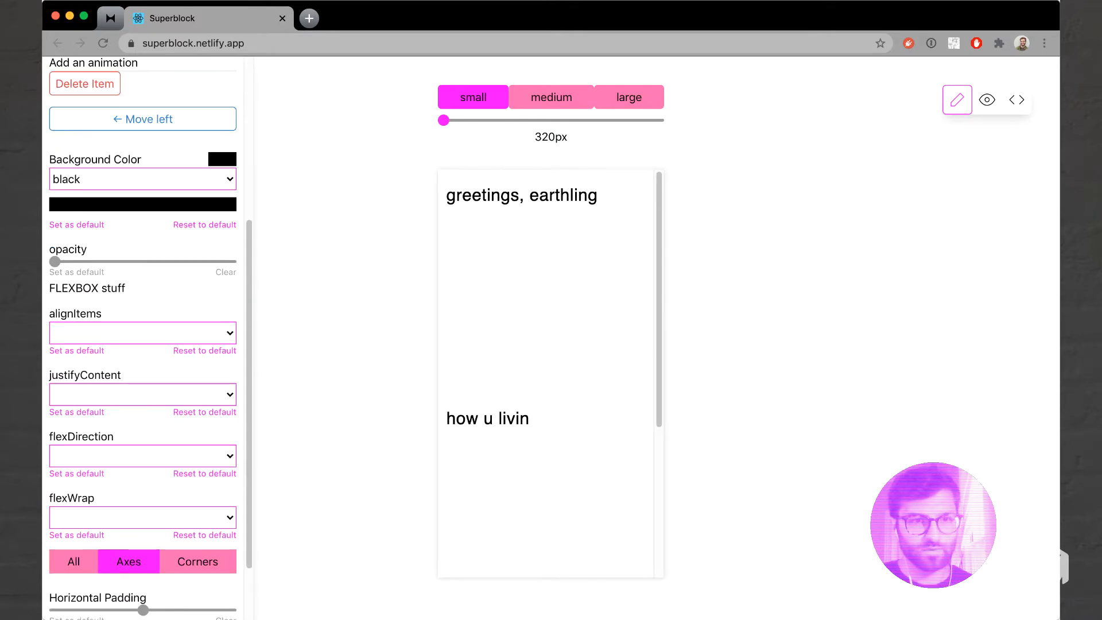
left_click(142, 333)
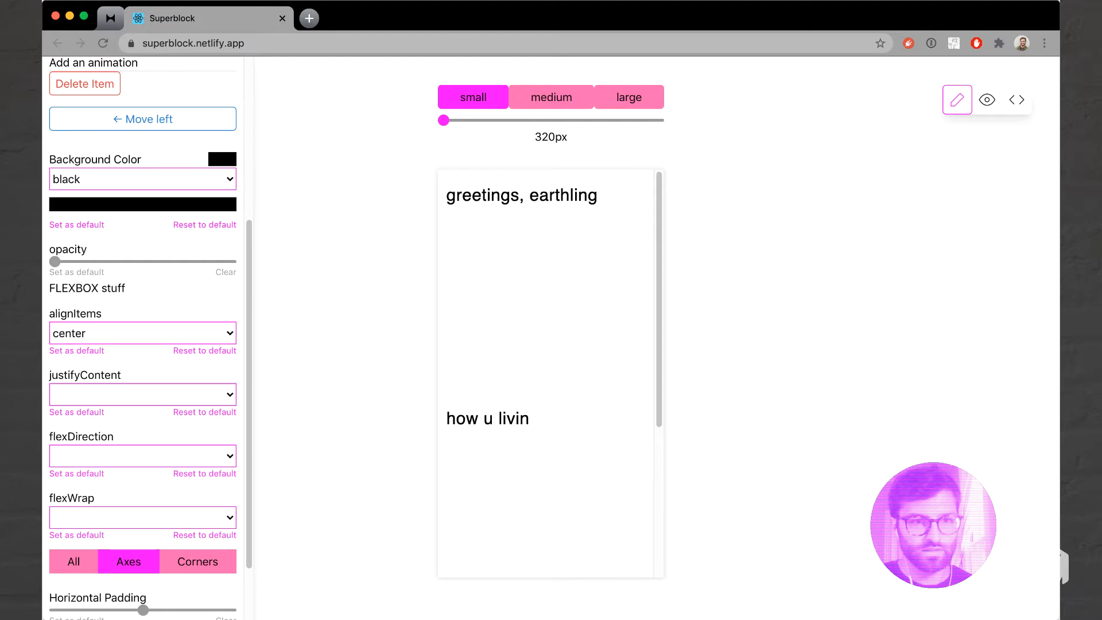
left_click(143, 395)
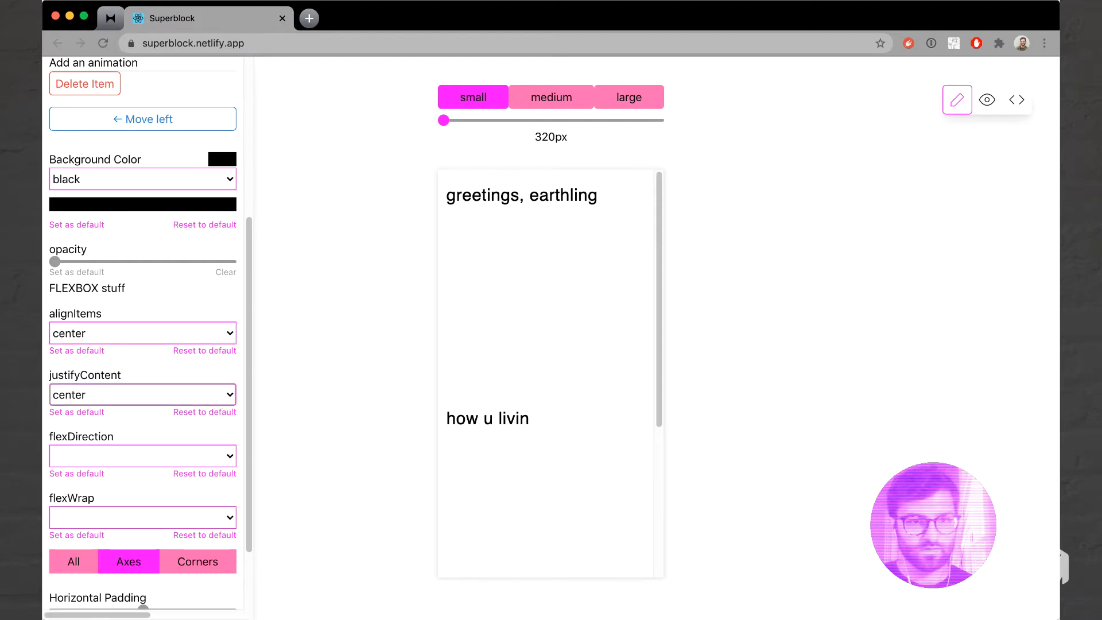
left_click_drag(59, 376, 111, 375)
left_click_drag(56, 314, 81, 313)
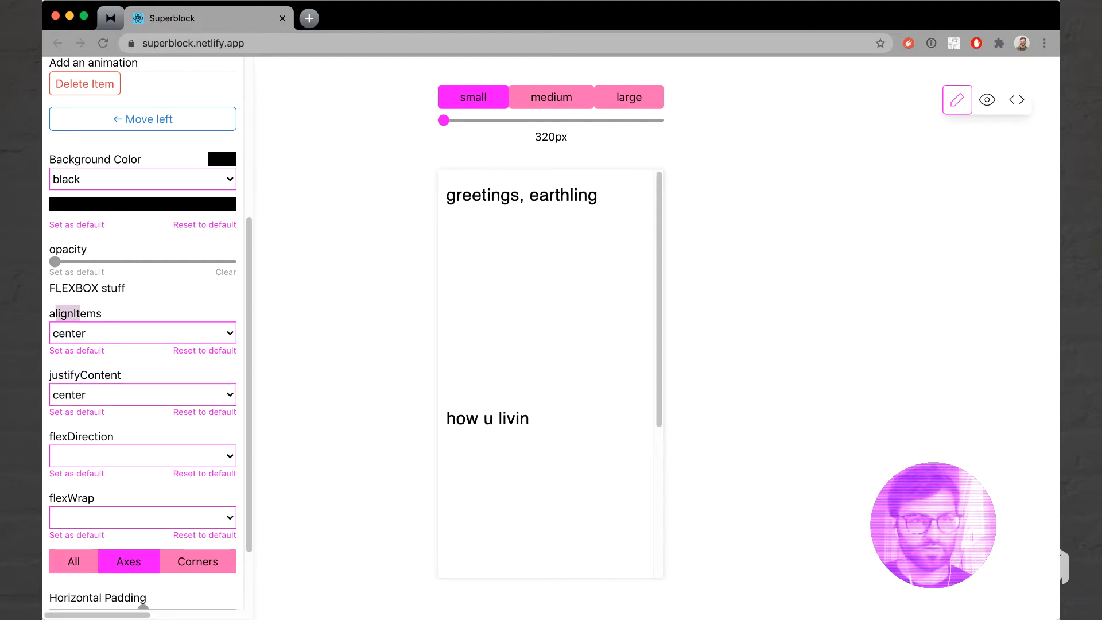
Set the vertical padding of the Layout Box around "this is a new heading" to 128 px.
scroll(545, 402, "down", 4)
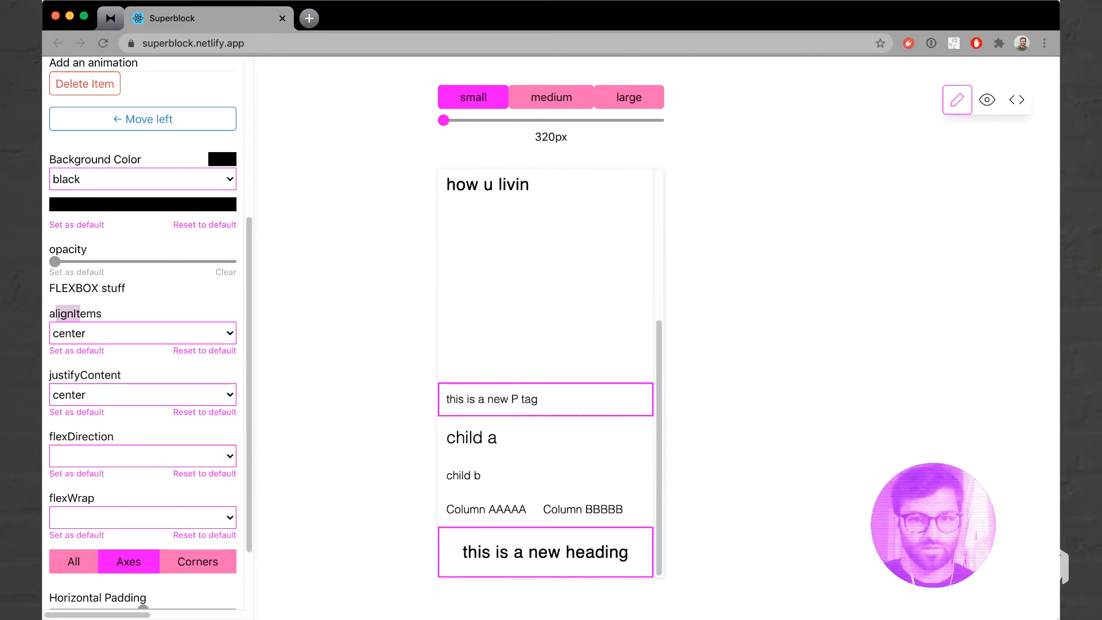
left_click(545, 552)
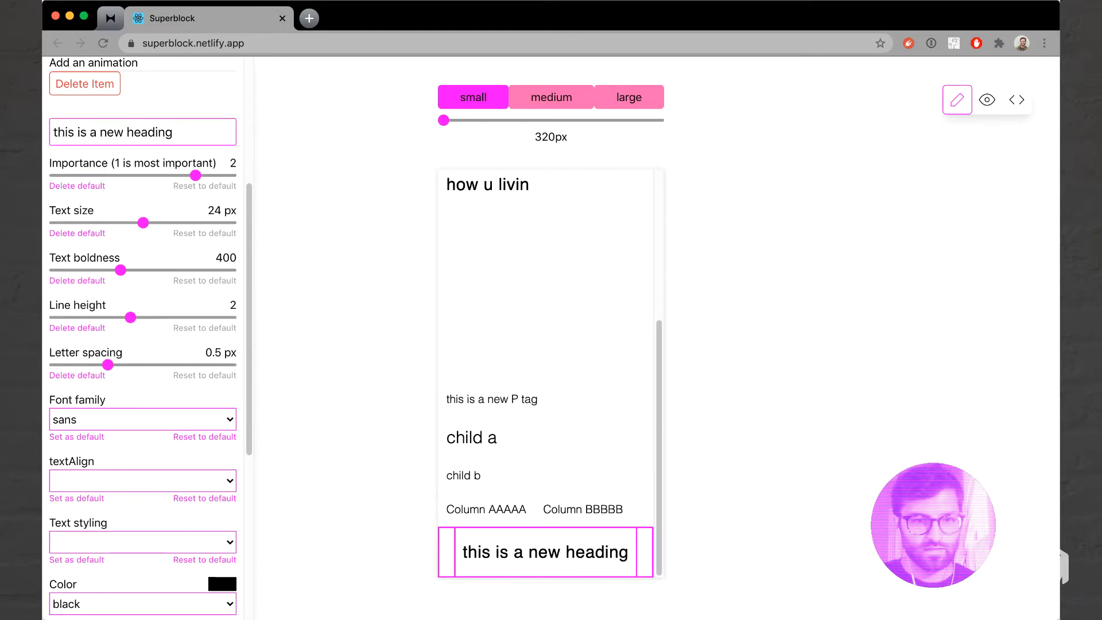
scroll(143, 344, "down", 6)
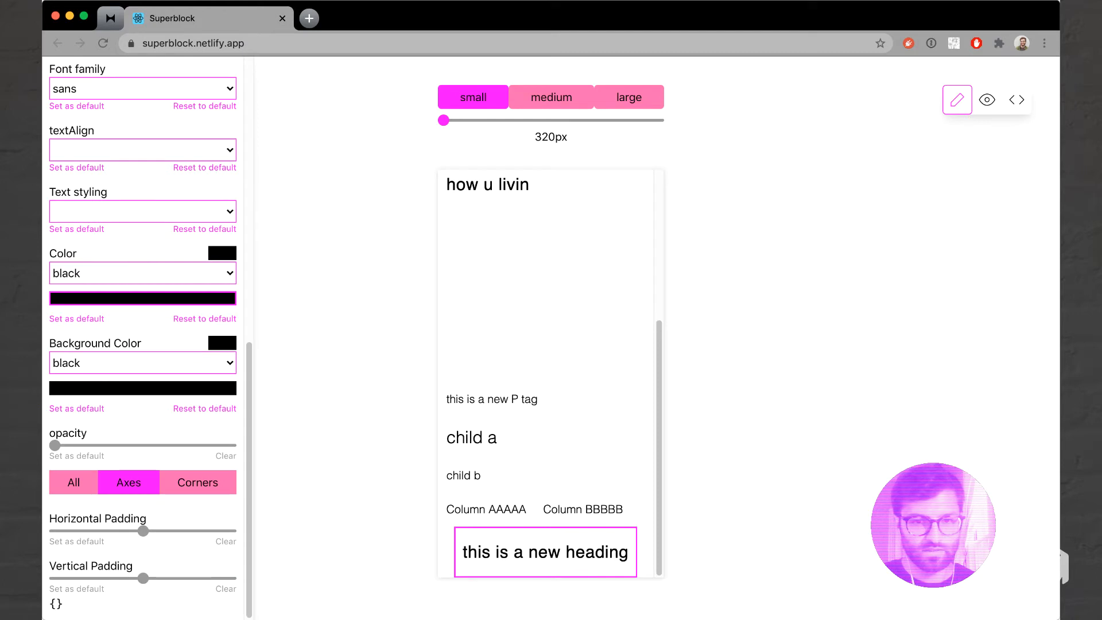
left_click(447, 553)
scroll(144, 344, "down", 5)
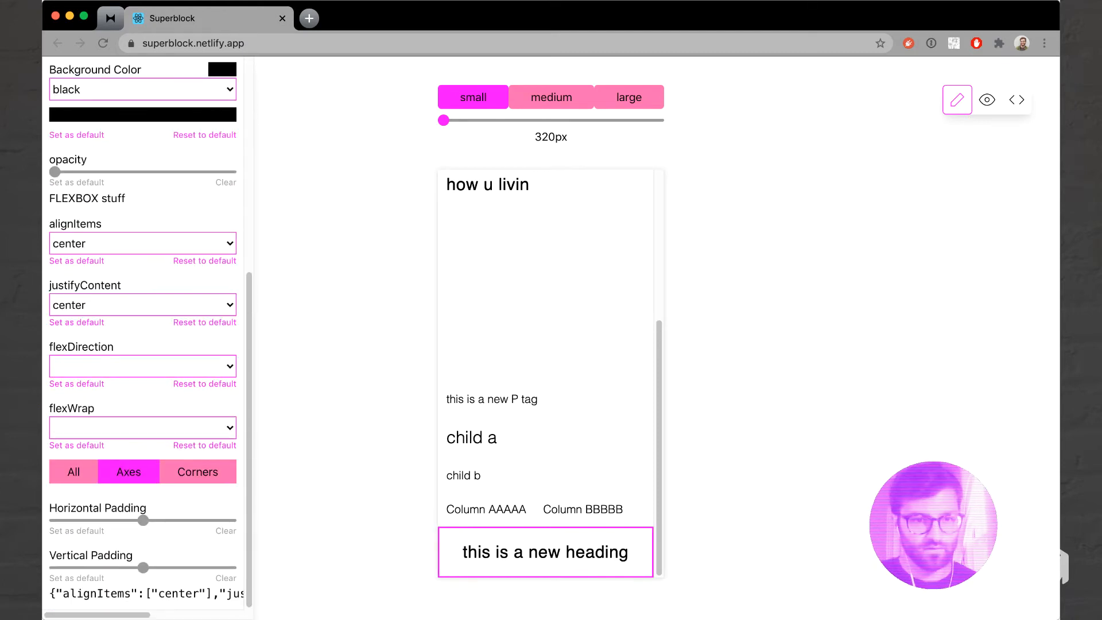
left_click_drag(143, 568, 221, 568)
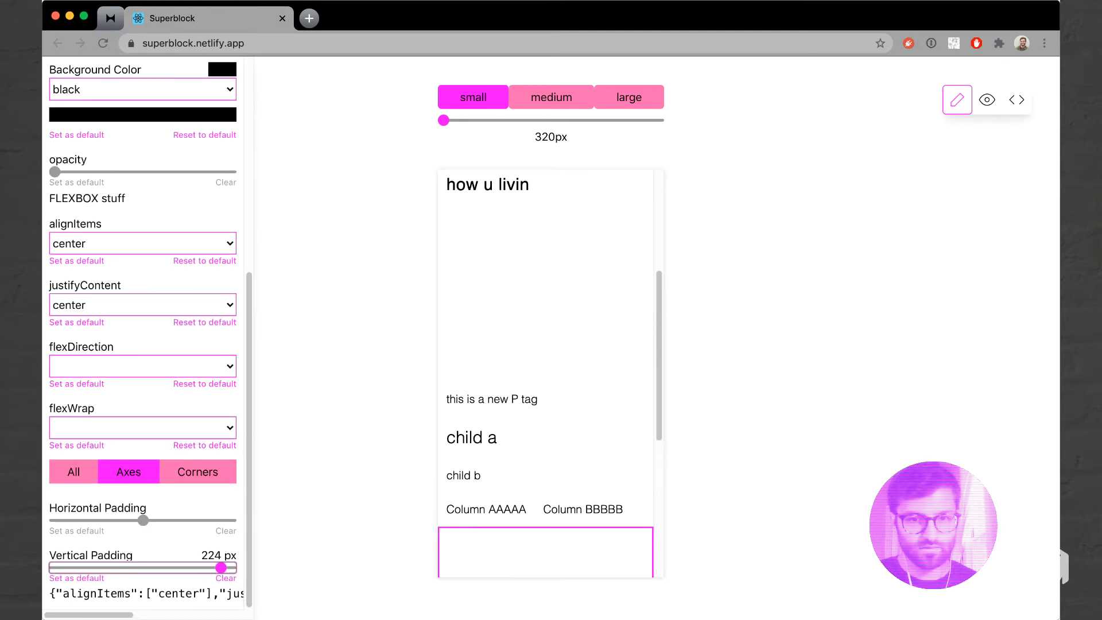
scroll(545, 413, "down", 1)
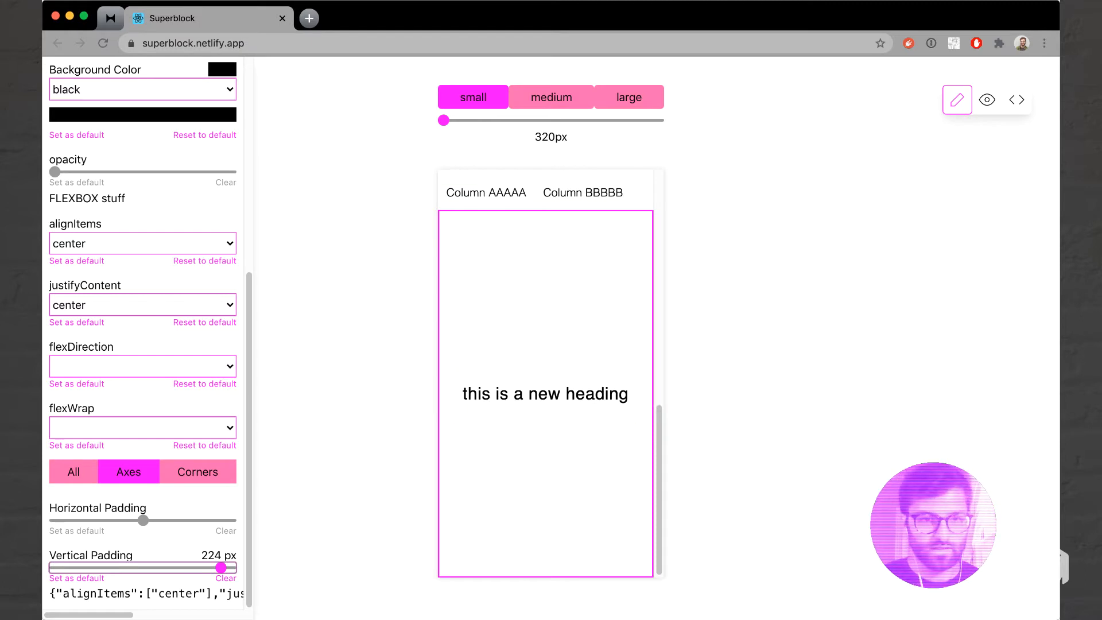
left_click_drag(221, 567, 192, 567)
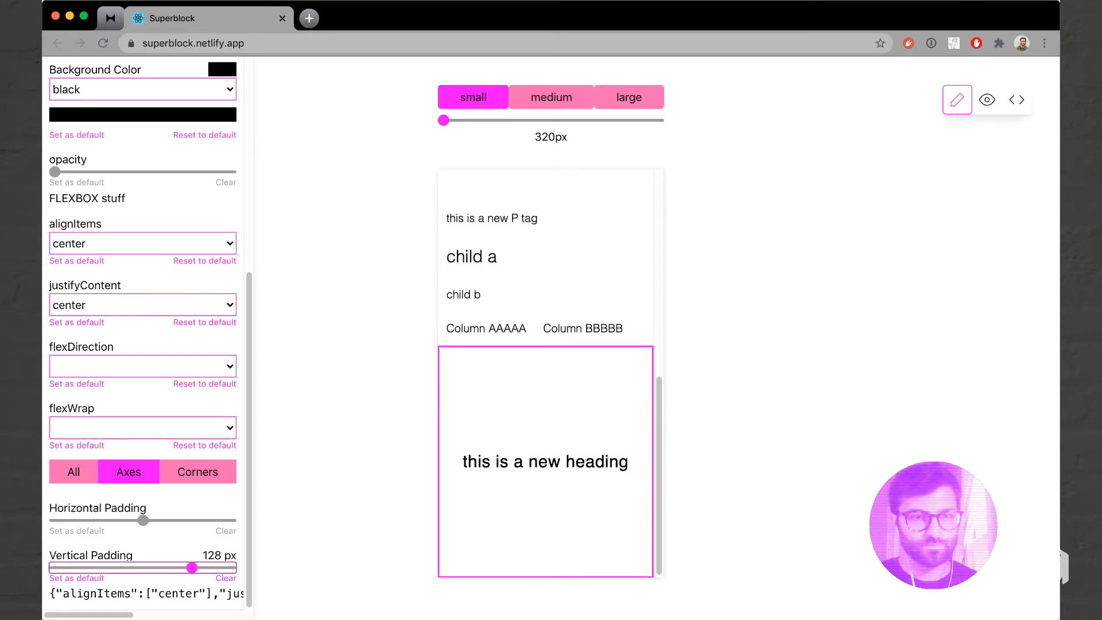
Add an animation to "this is a new heading", with y set to 20 px and delay set to 0.8 s.
left_click(545, 461)
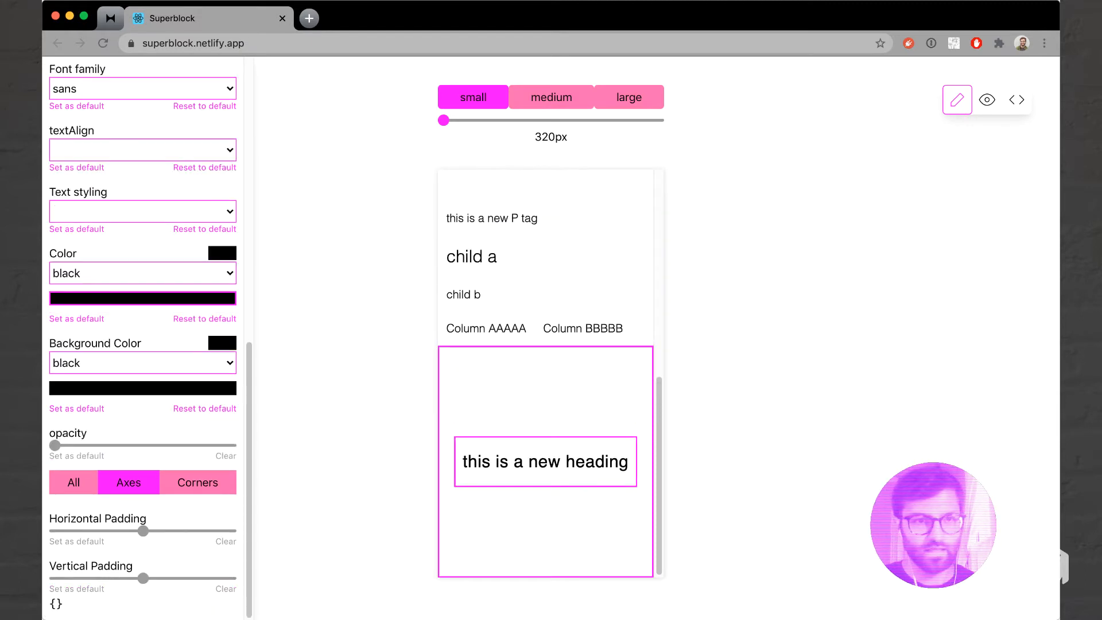
scroll(144, 344, "up", 8)
scroll(143, 344, "up", 1)
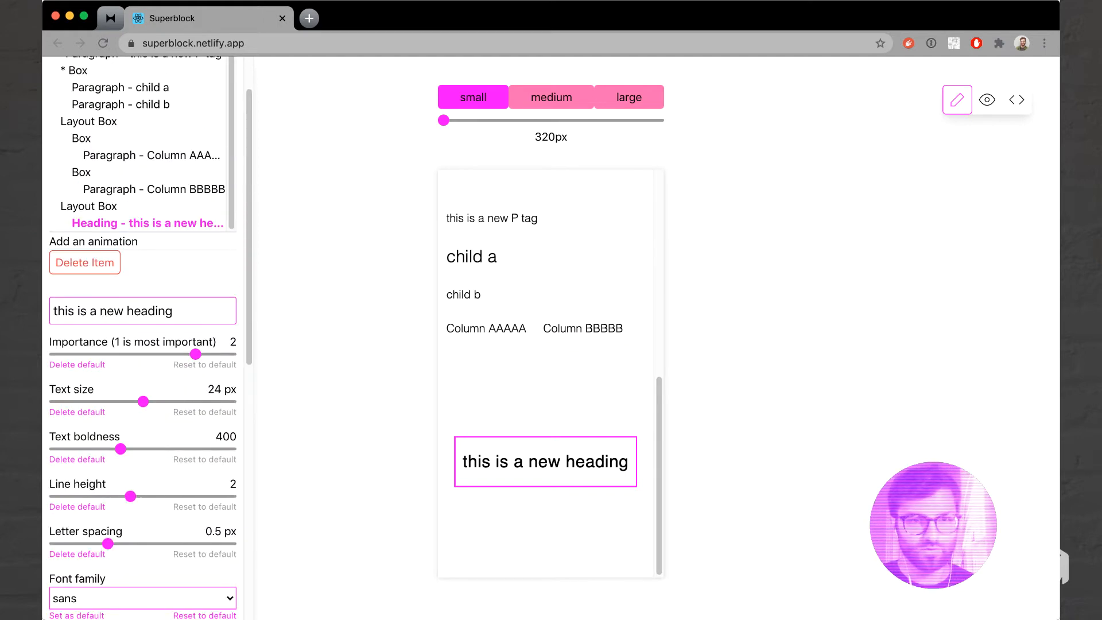
left_click(94, 241)
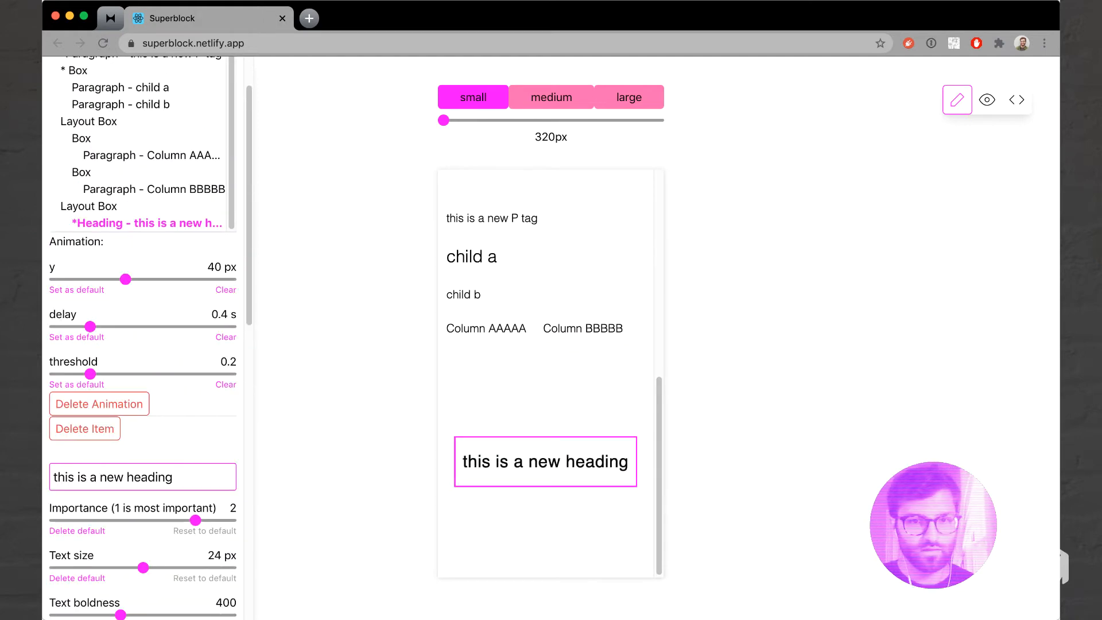
left_click_drag(126, 279, 90, 280)
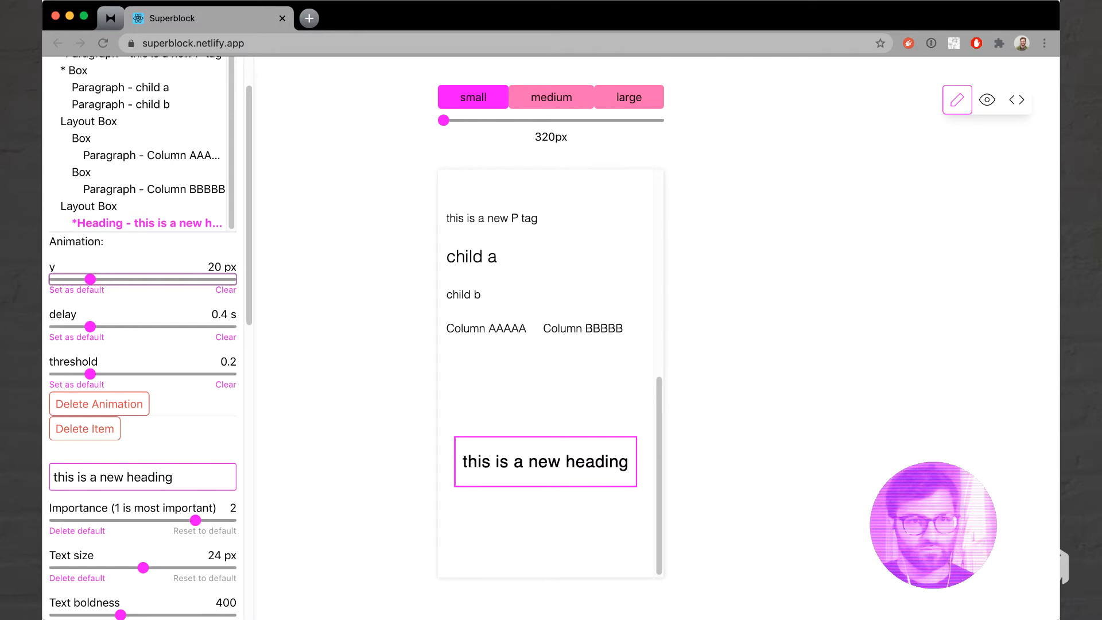
left_click_drag(91, 327, 125, 326)
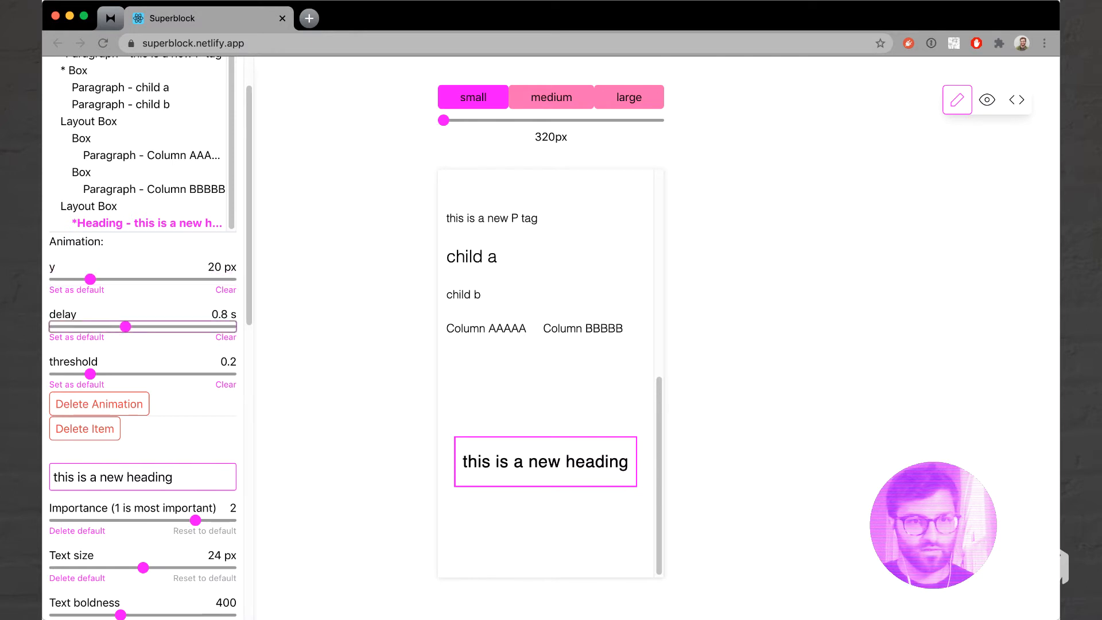
left_click(90, 374)
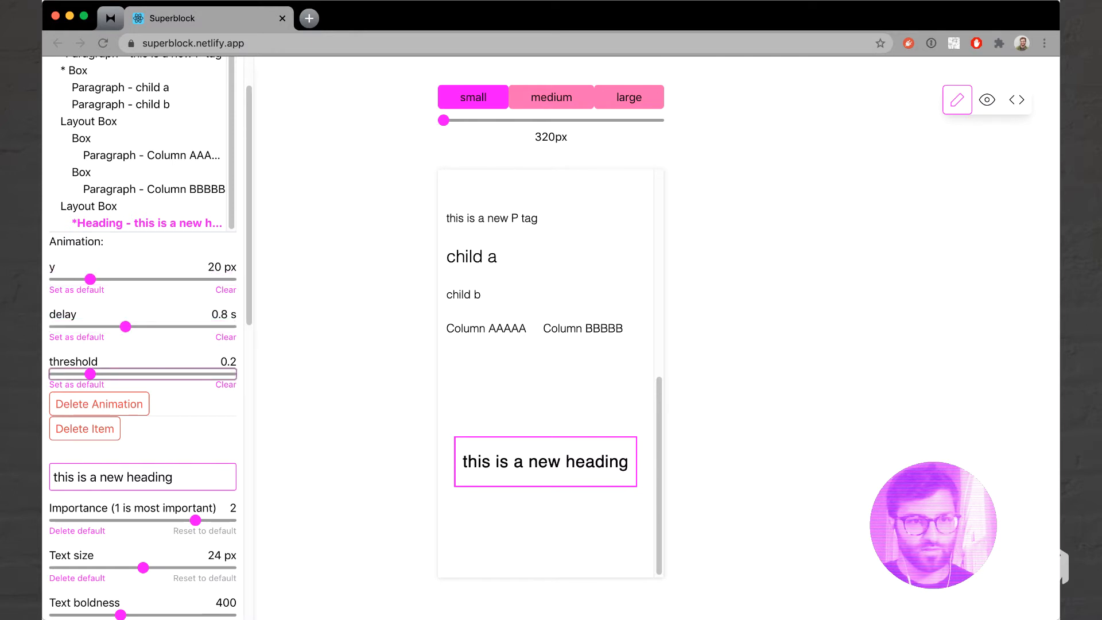
Set the animation threshold of "this is a new heading" to 0.
left_click_drag(90, 375, 54, 374)
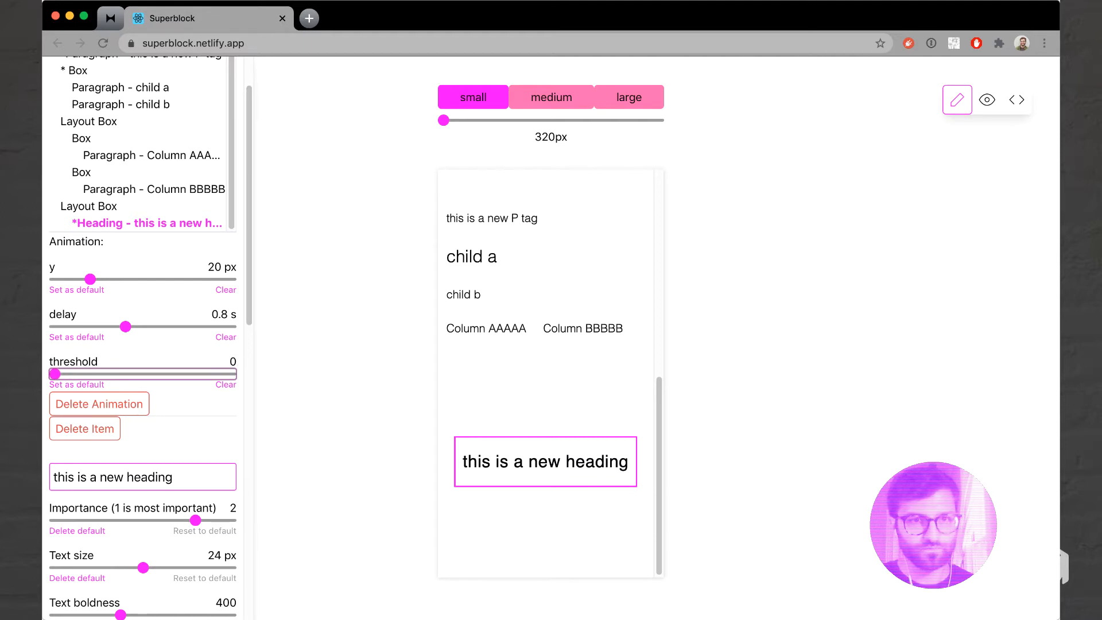
scroll(147, 143, "up", 1)
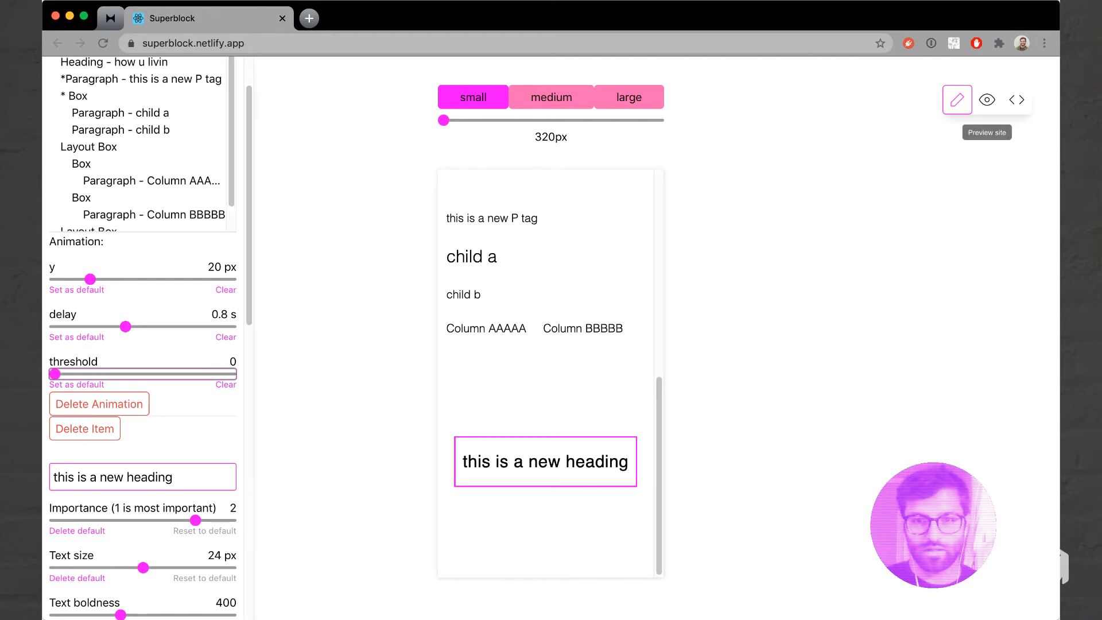
Preview the site from "how u livin" down to "this is a new heading" to check the heading's scroll animation.
left_click_drag(659, 475, 659, 313)
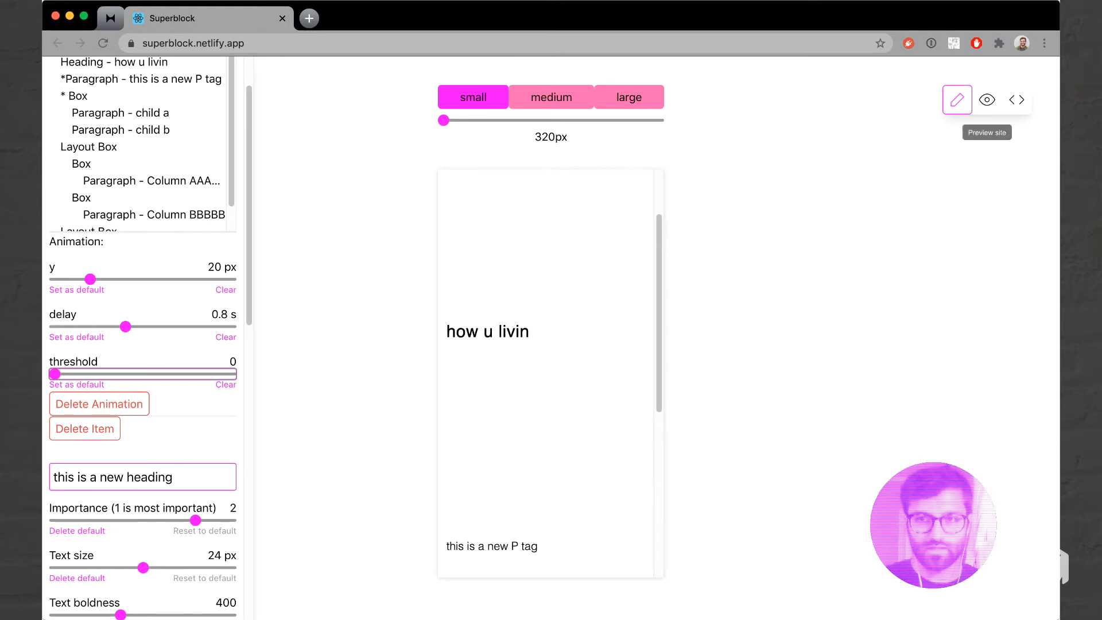
left_click(986, 100)
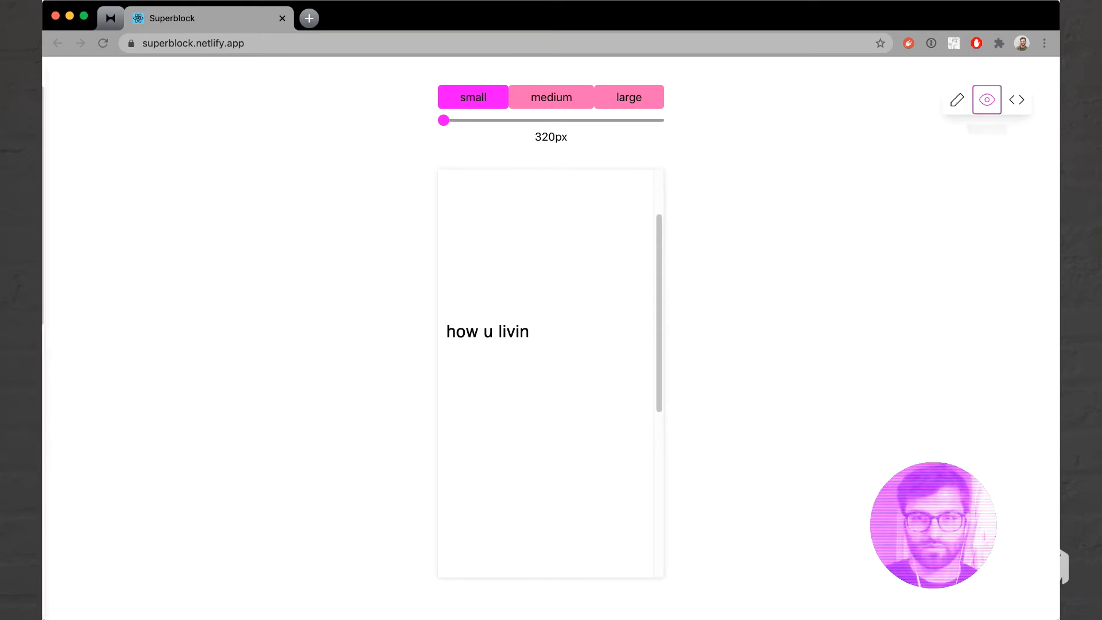
scroll(549, 373, "down", 3)
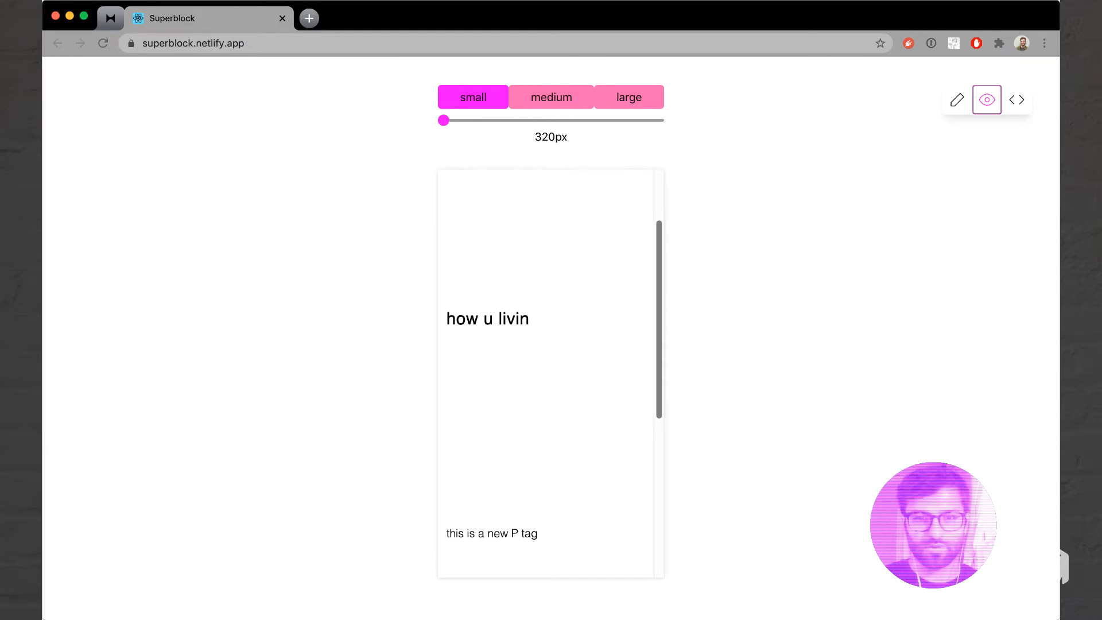
scroll(550, 373, "down", 3)
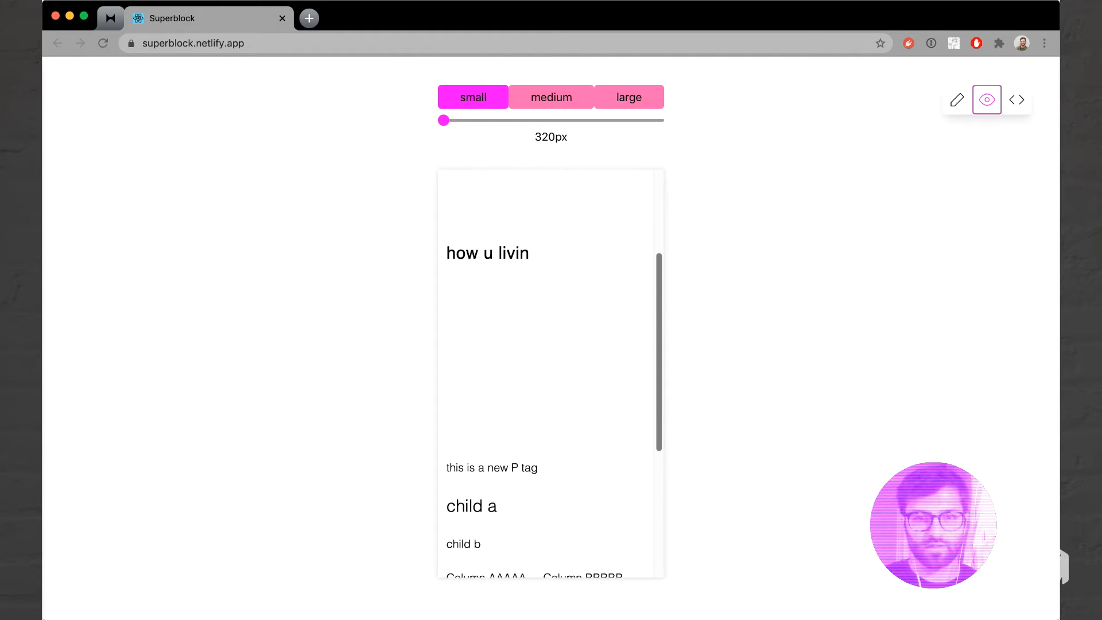
scroll(549, 373, "down", 3)
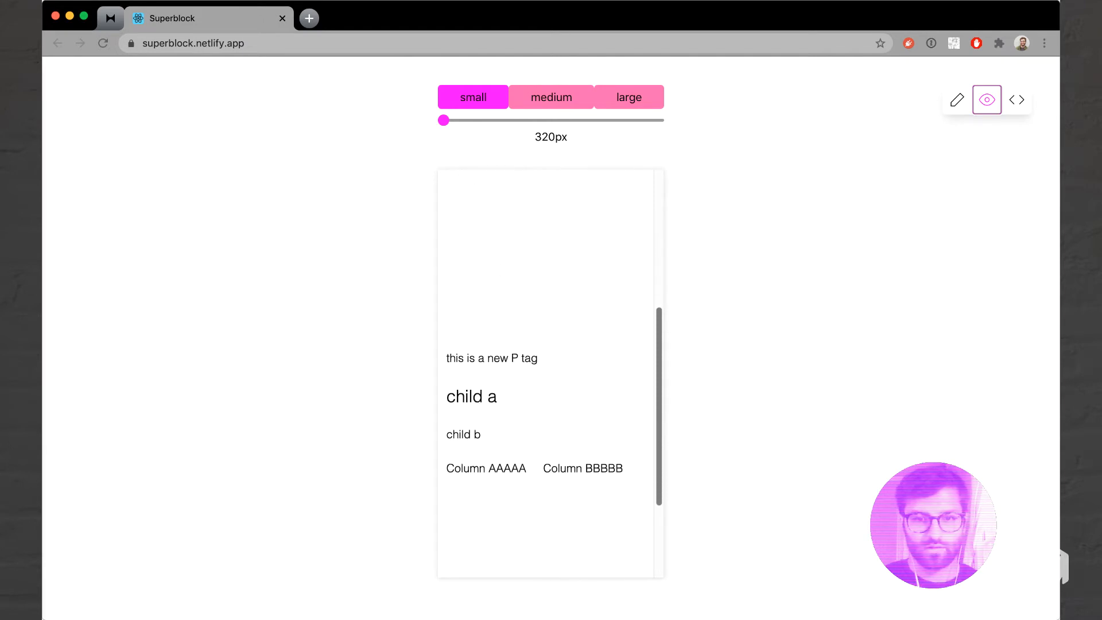
scroll(549, 373, "down", 1)
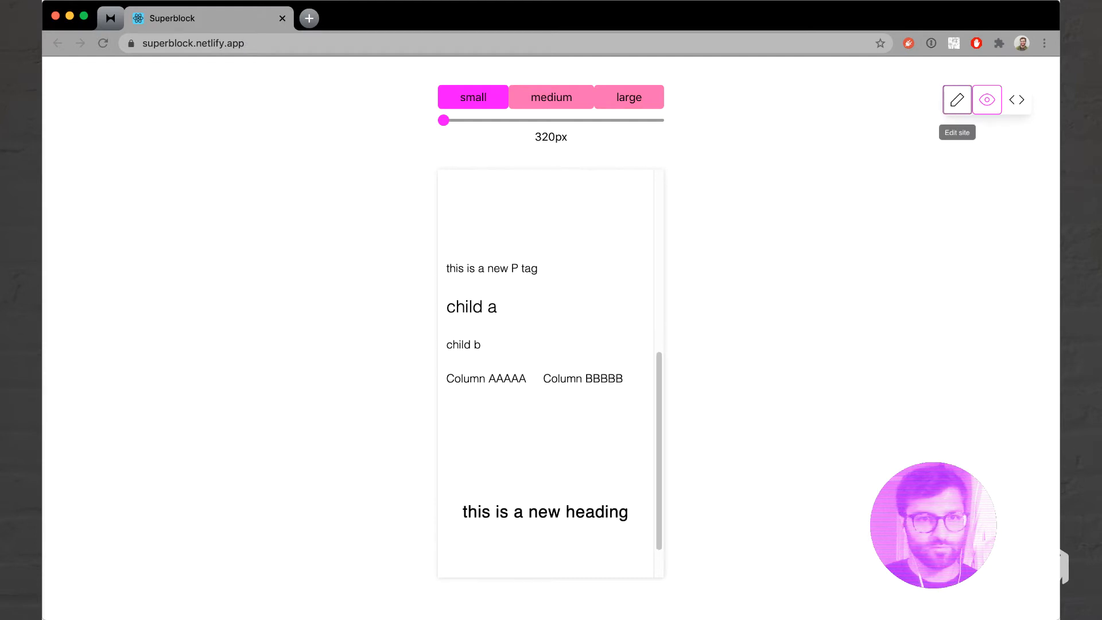
Return to editing and set the animation delay of "this is a new heading" to 0 s.
left_click(956, 99)
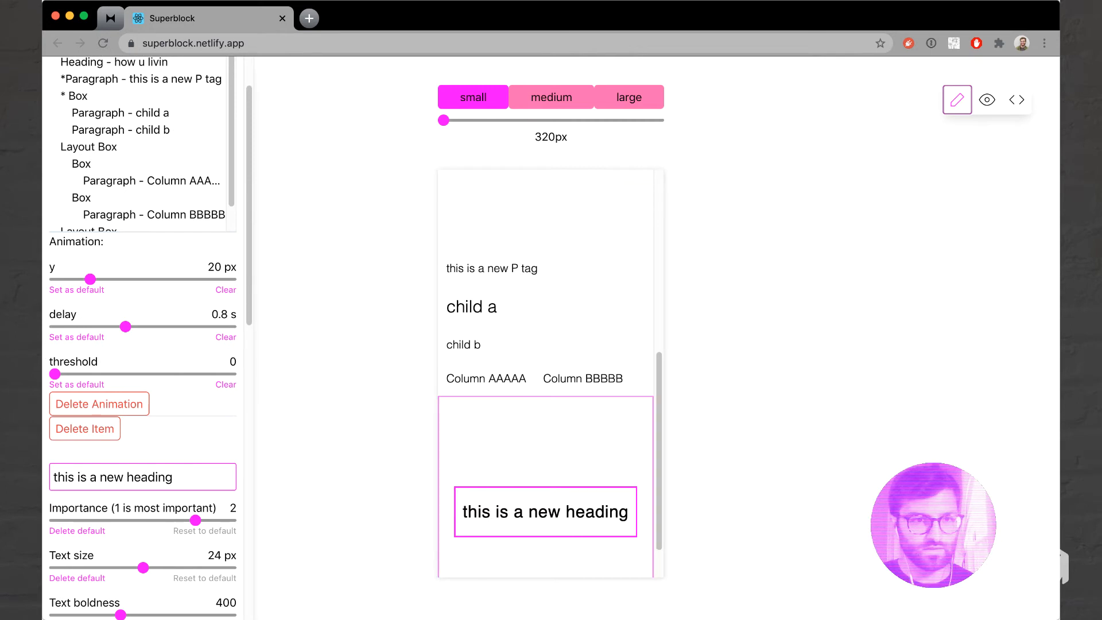
left_click_drag(125, 327, 55, 326)
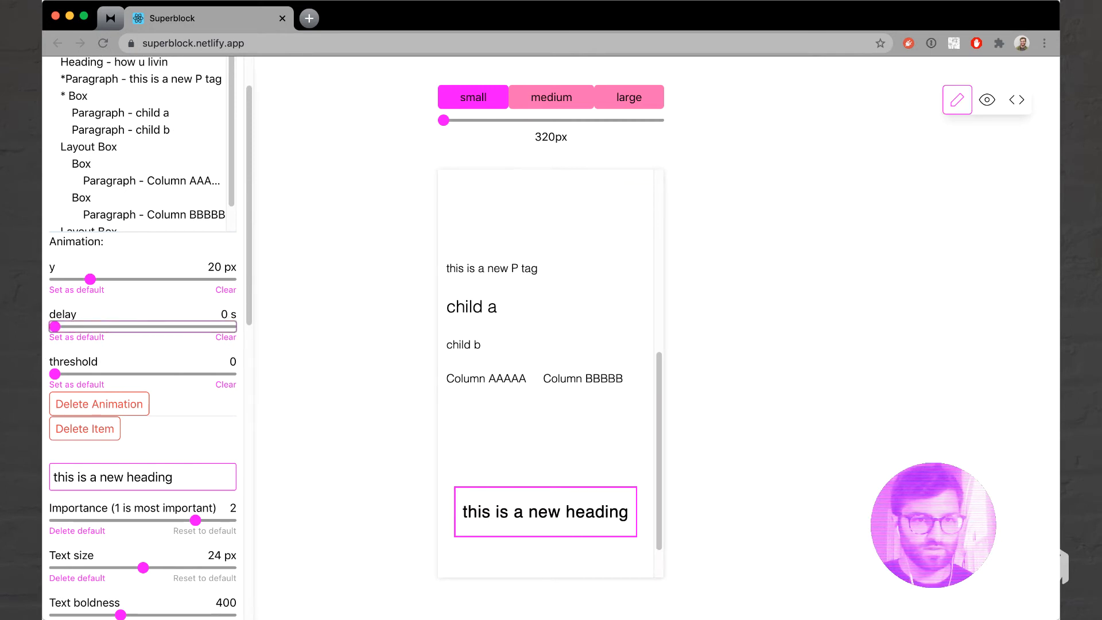
scroll(142, 338, "up", 3)
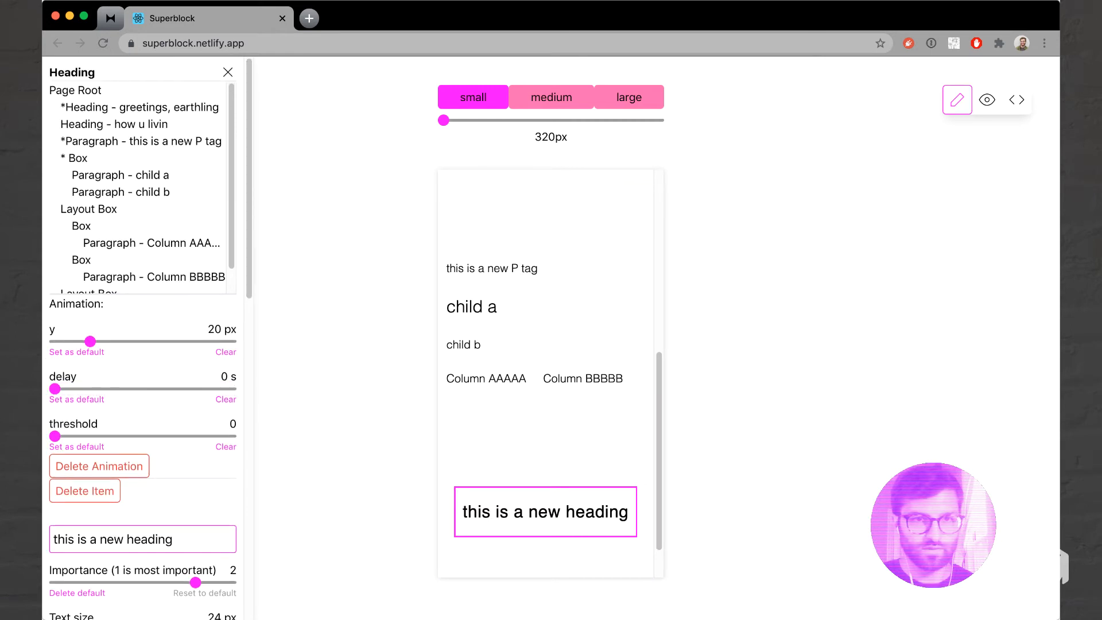
left_click(228, 72)
Preview the site from its start and examine how the undelayed animation of "this is a new heading" plays on scroll.
scroll(545, 307, "up", 6)
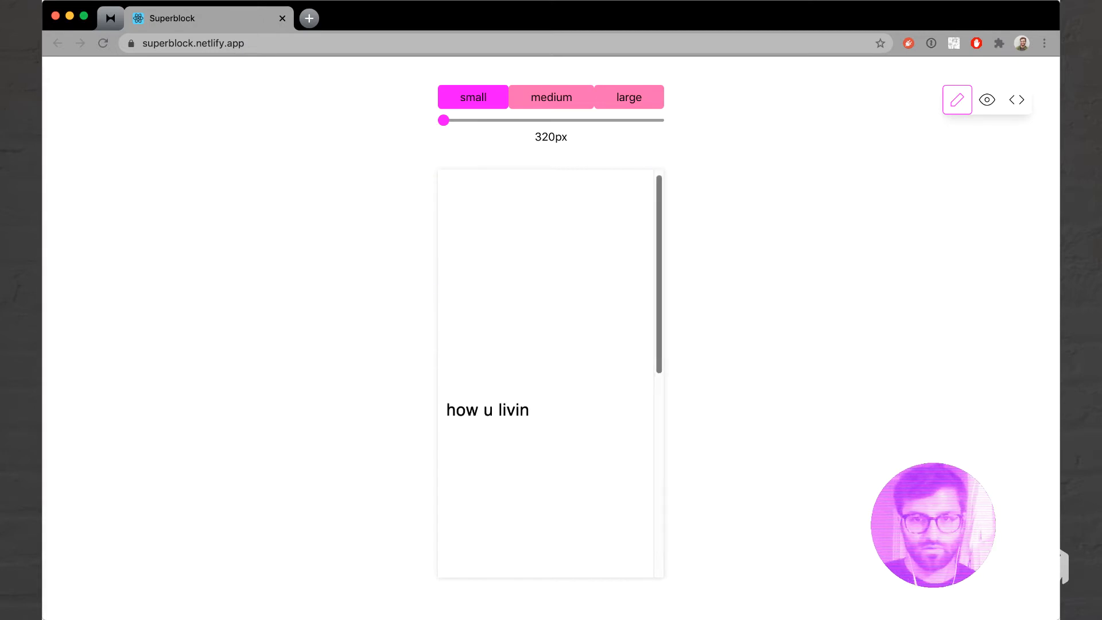
left_click(987, 99)
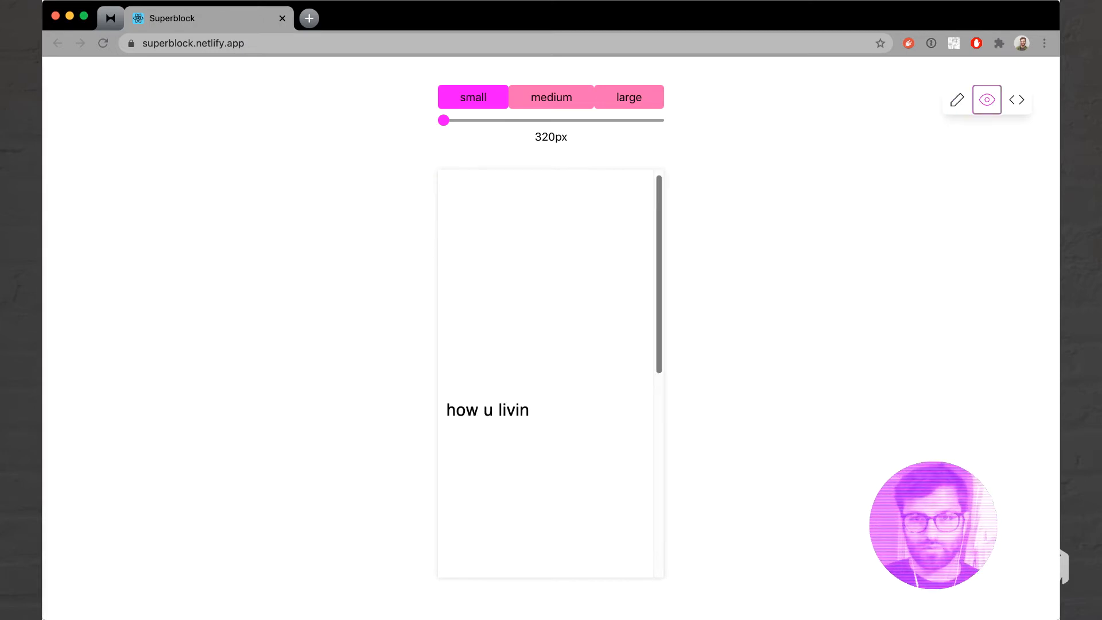
scroll(545, 373, "down", 5)
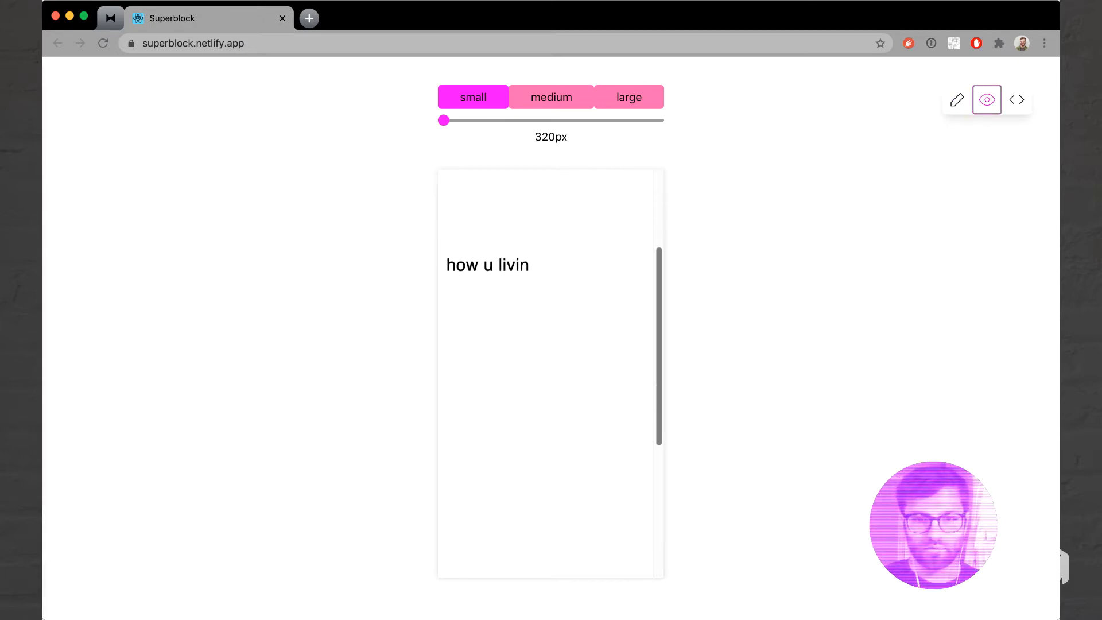
scroll(545, 373, "down", 3)
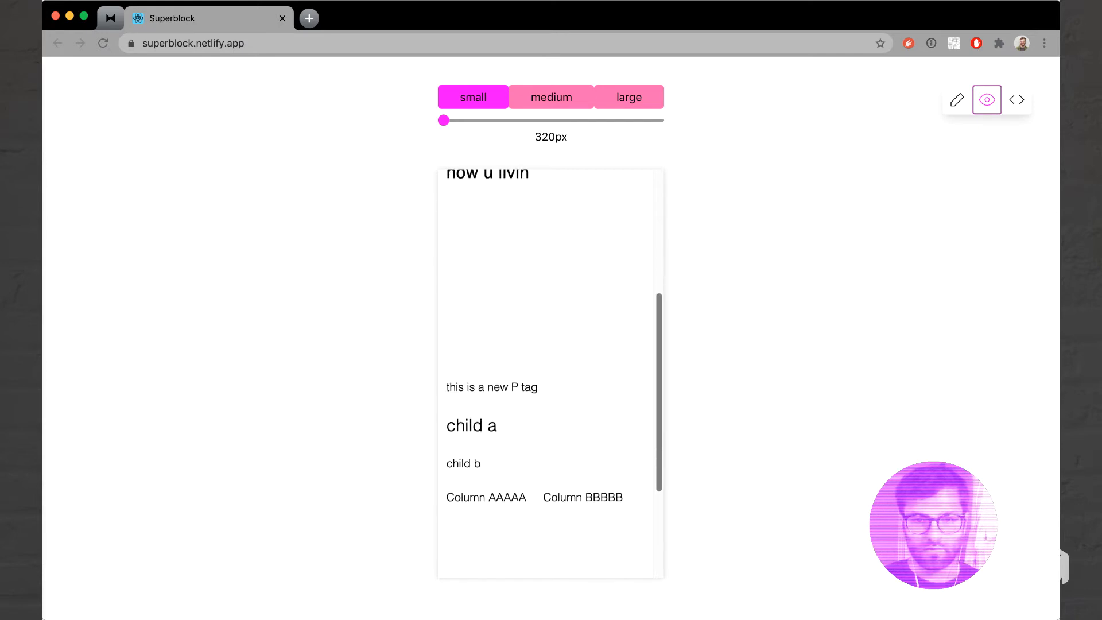
scroll(546, 373, "down", 4)
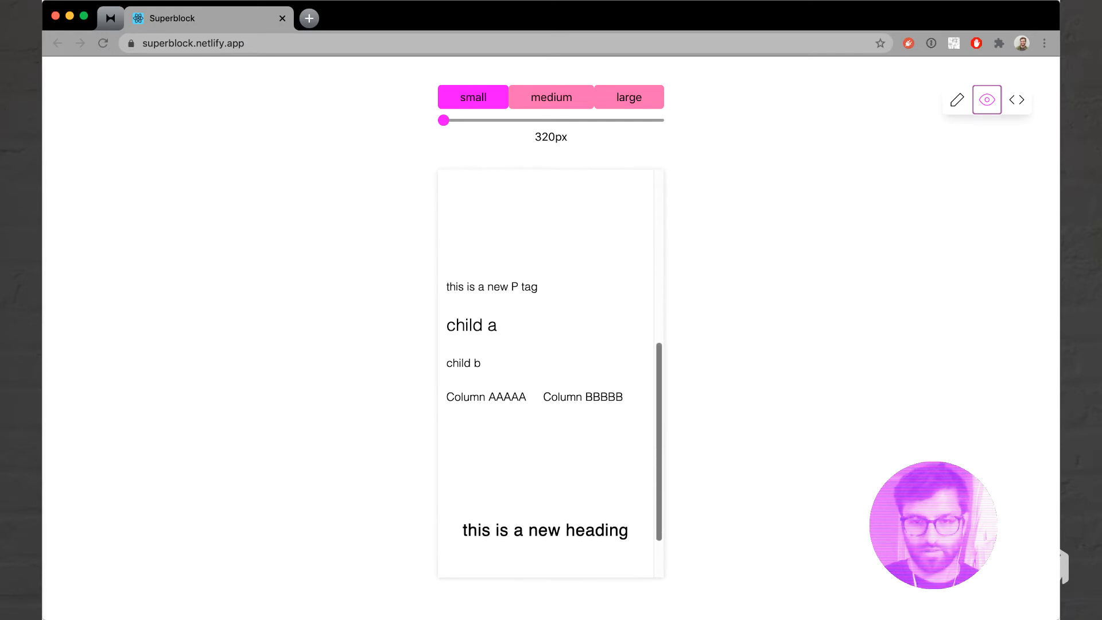
scroll(545, 373, "up", 10)
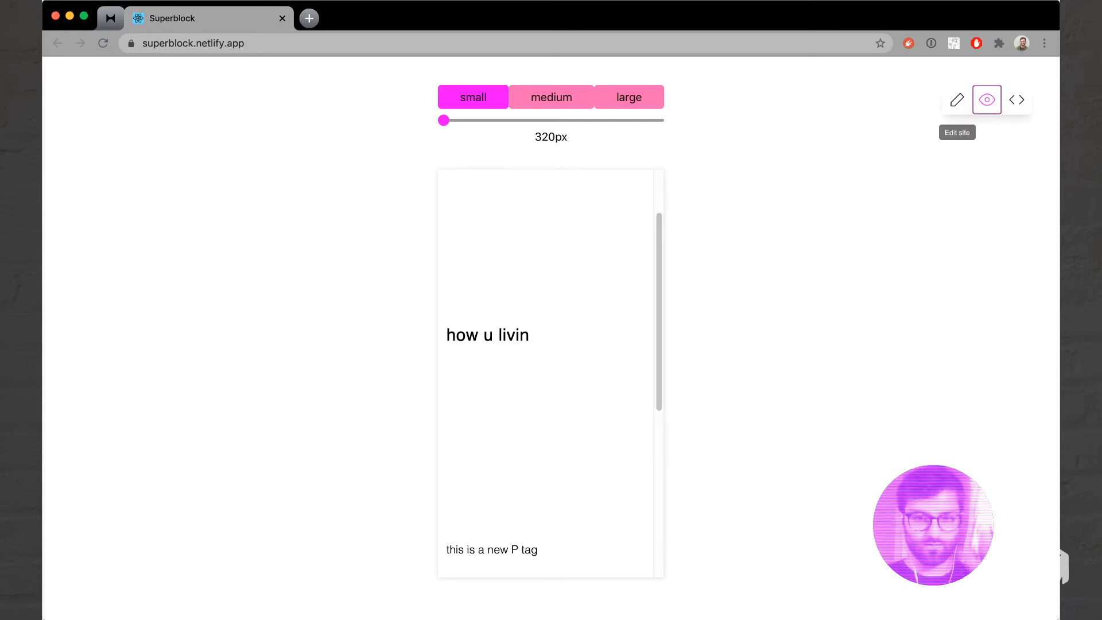
scroll(545, 373, "down", 8)
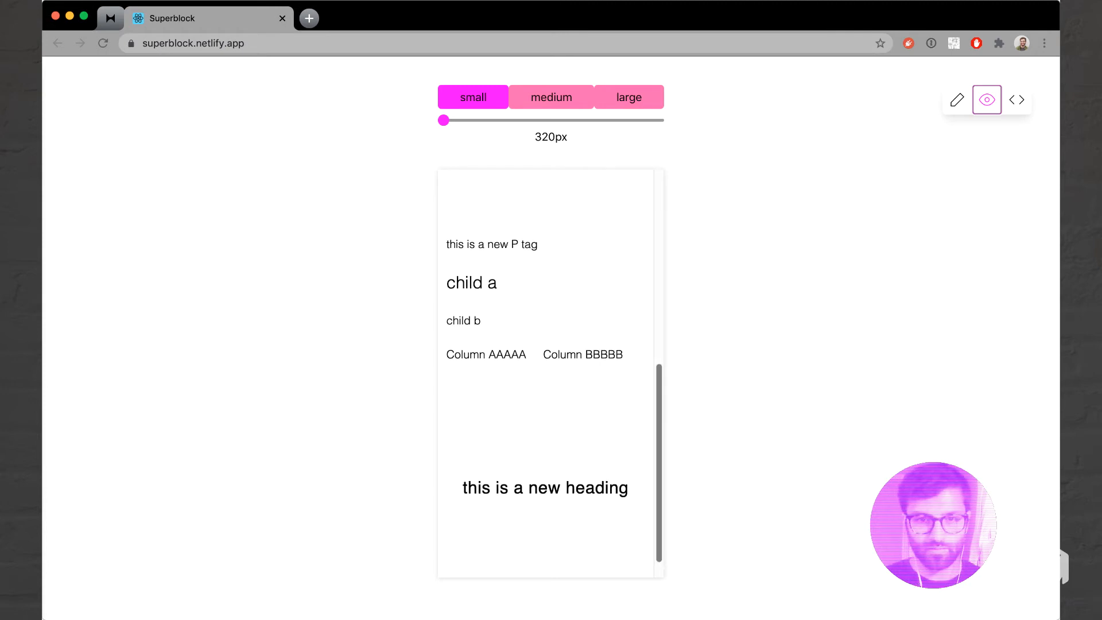
left_click_drag(660, 452, 659, 451)
left_click_drag(462, 512, 560, 512)
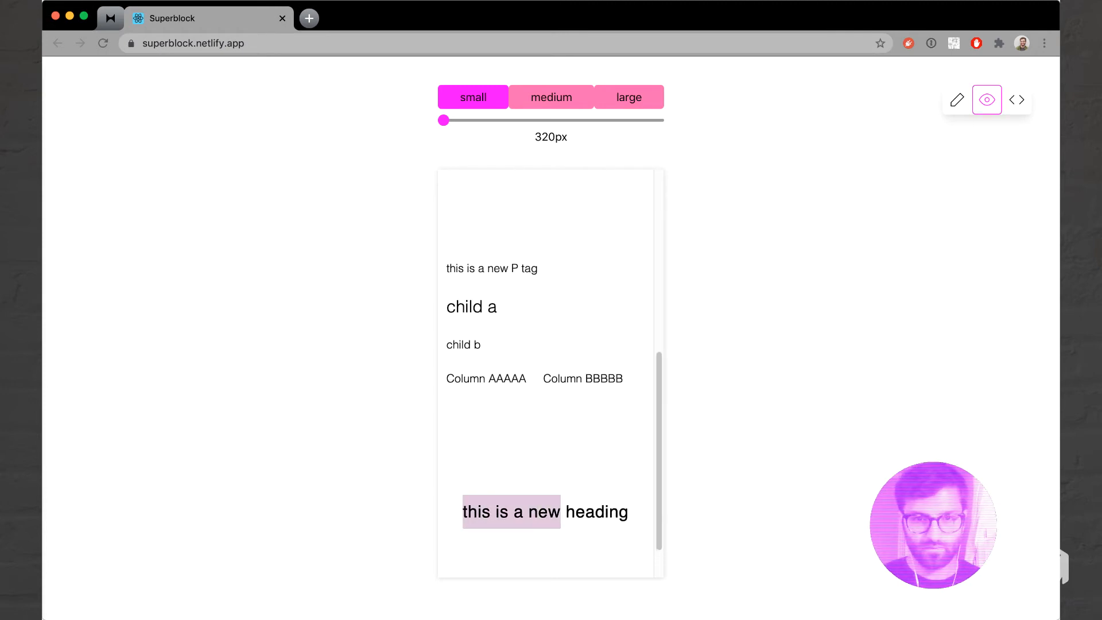
left_click(561, 511)
left_click_drag(460, 379, 509, 512)
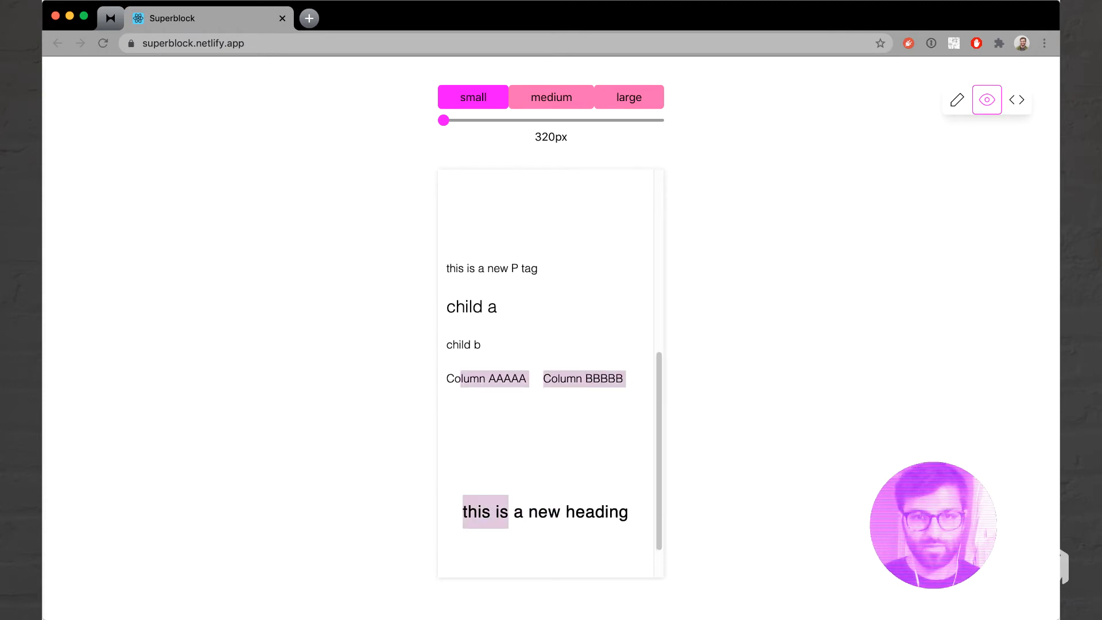
left_click(509, 512)
left_click_drag(447, 378, 623, 379)
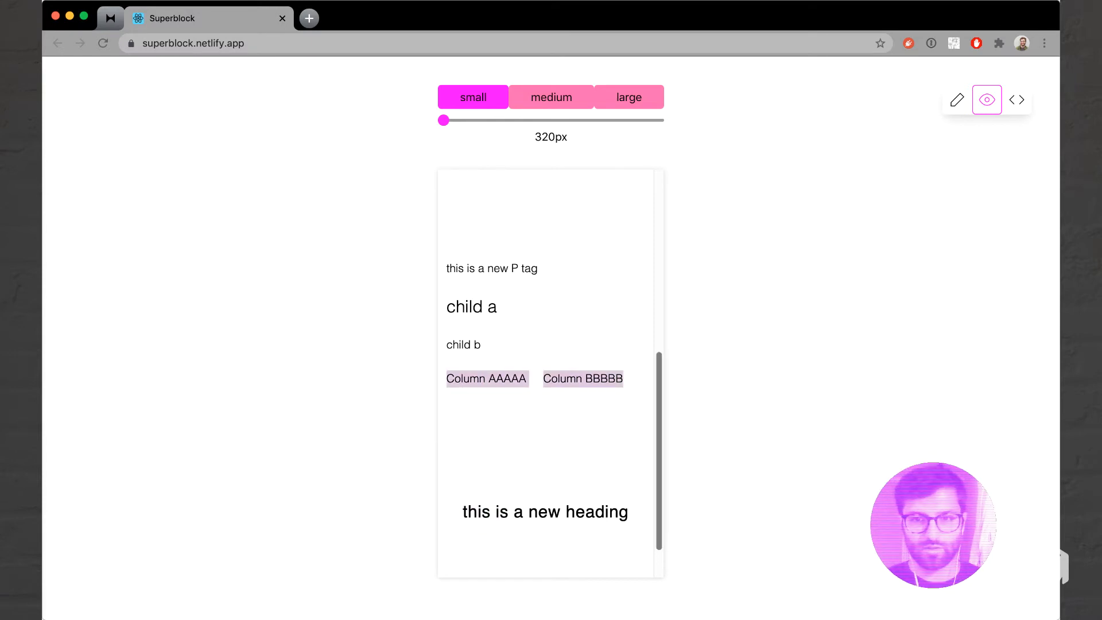
scroll(545, 373, "up", 10)
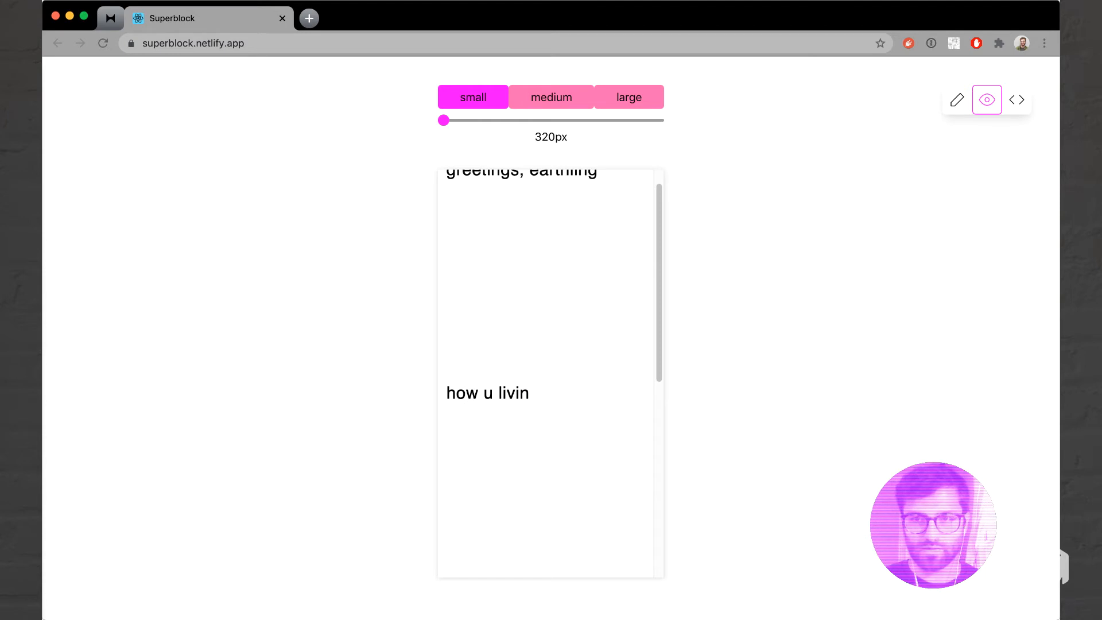
Return to editing and set the animation threshold of "this is a new heading" to 0.9.
left_click(956, 100)
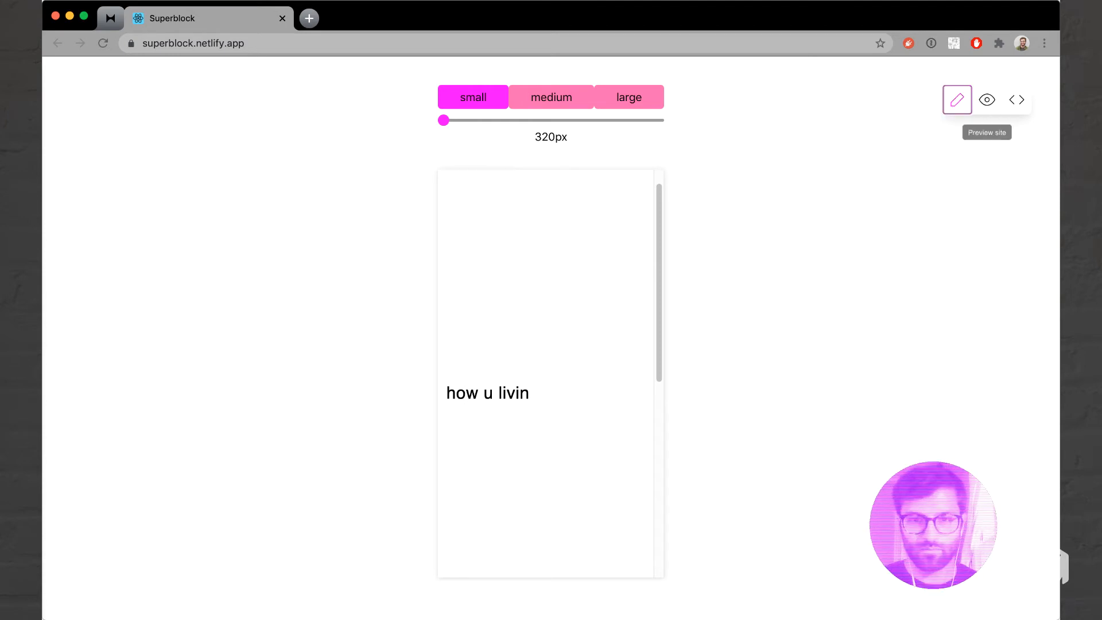
scroll(545, 373, "down", 10)
left_click(545, 462)
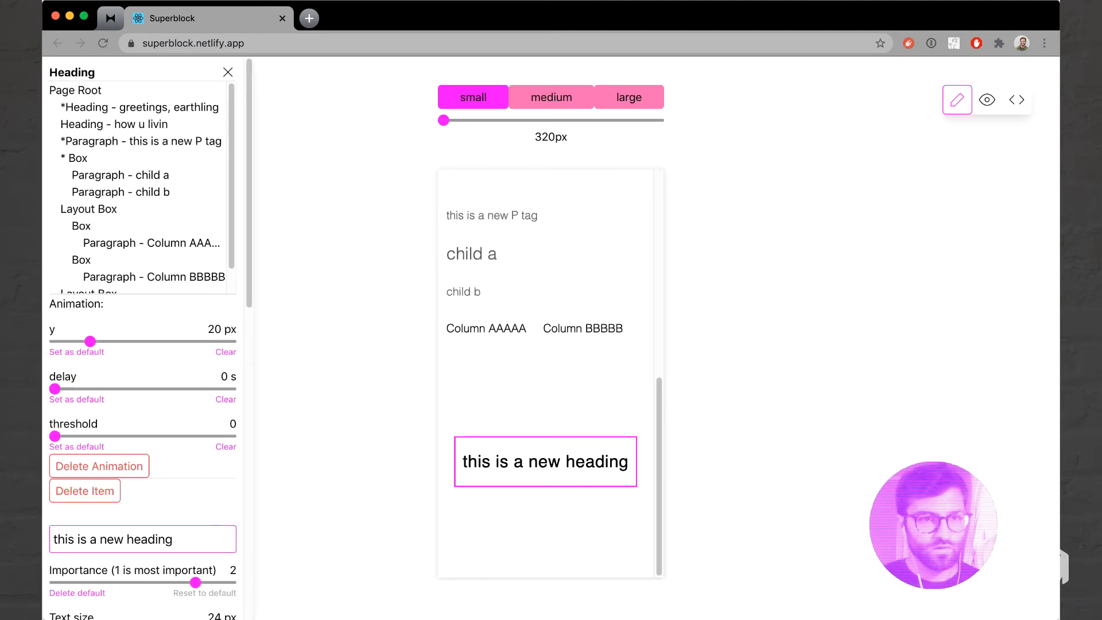
left_click_drag(55, 436, 213, 436)
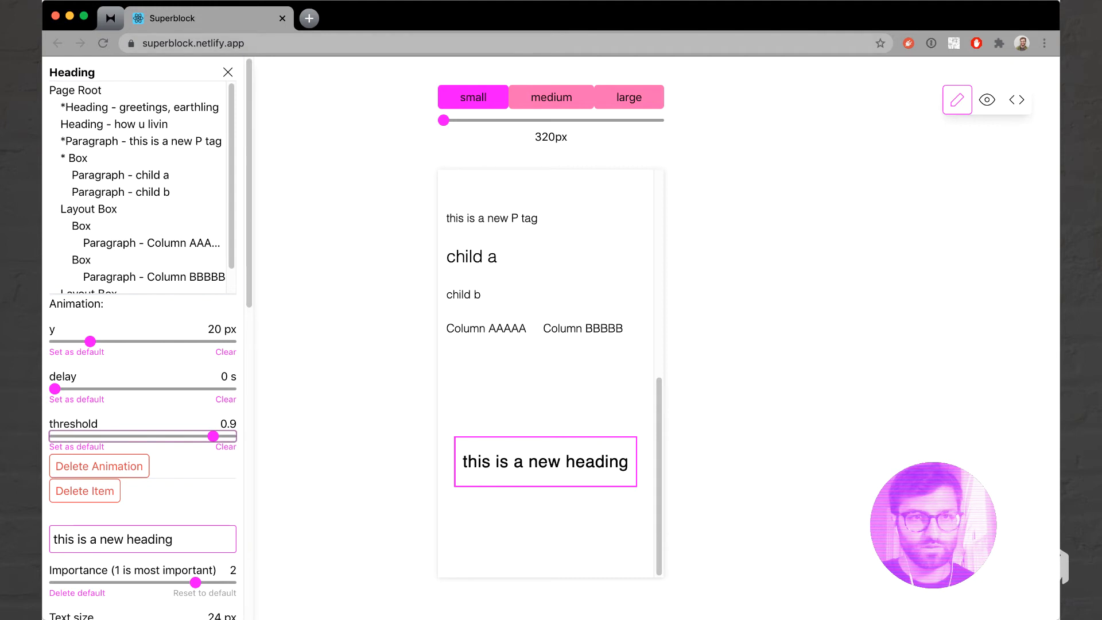
left_click(228, 72)
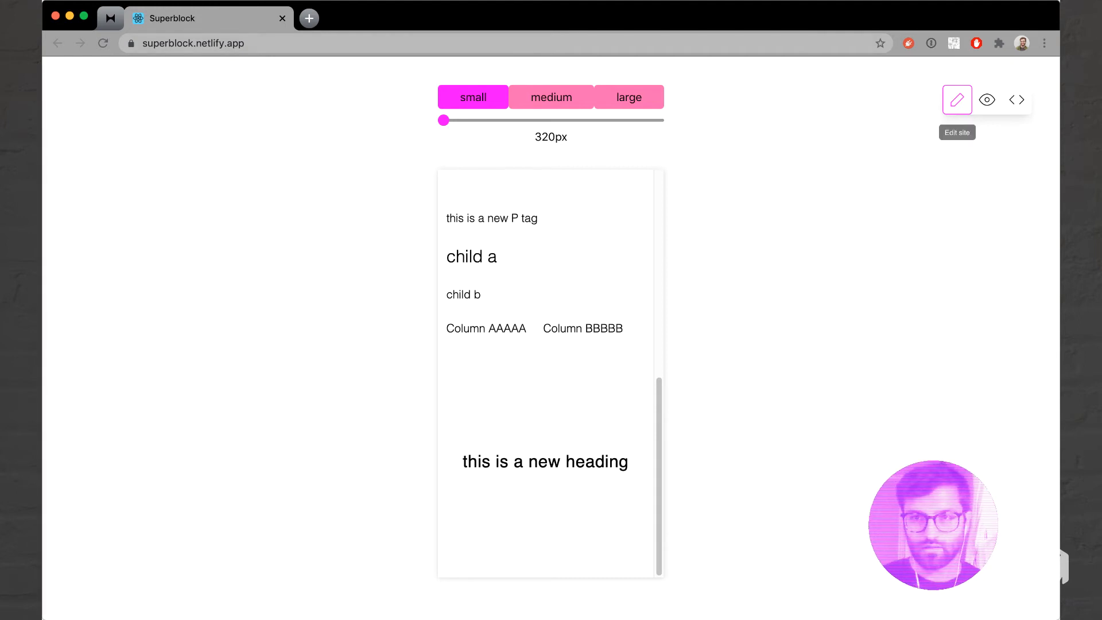
Preview the site's scroll animations with the raised heading threshold, and return to editing.
left_click(987, 99)
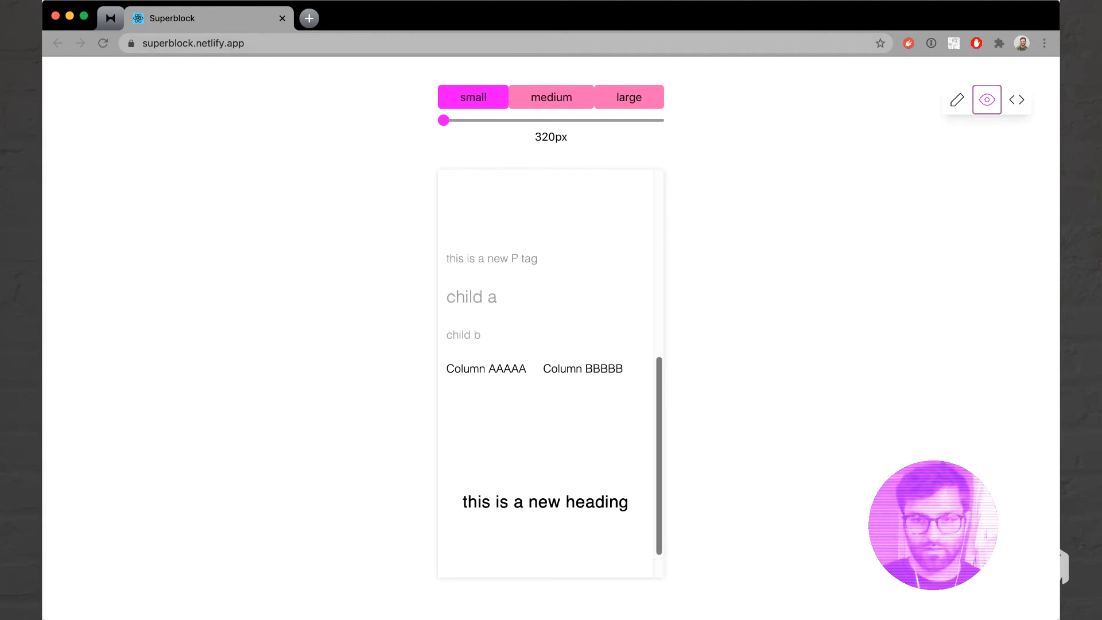
left_click(957, 100)
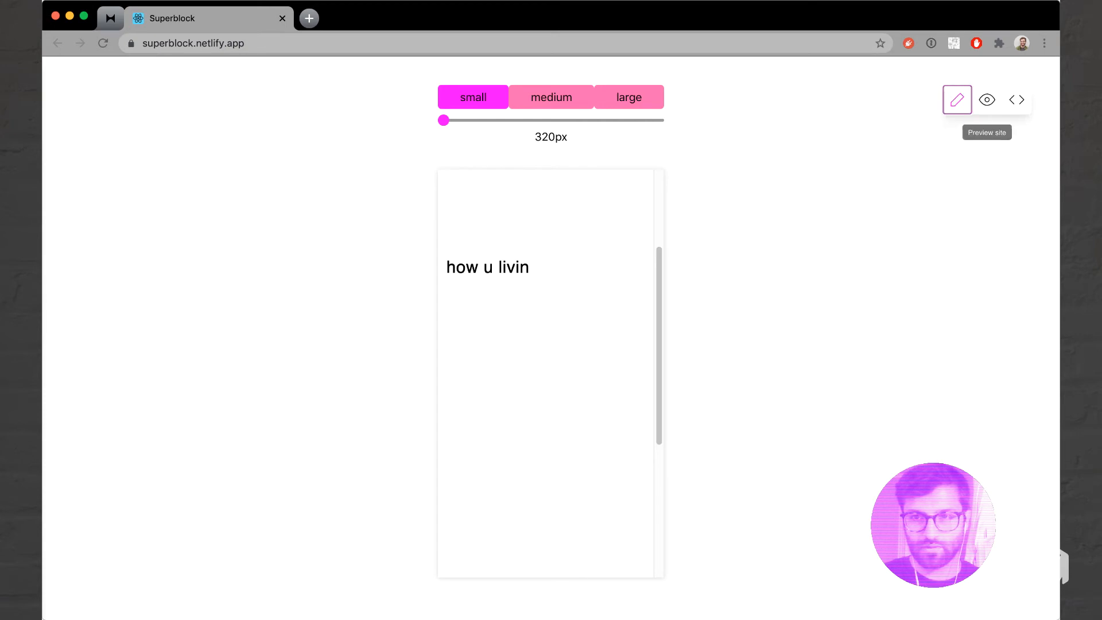
left_click(986, 100)
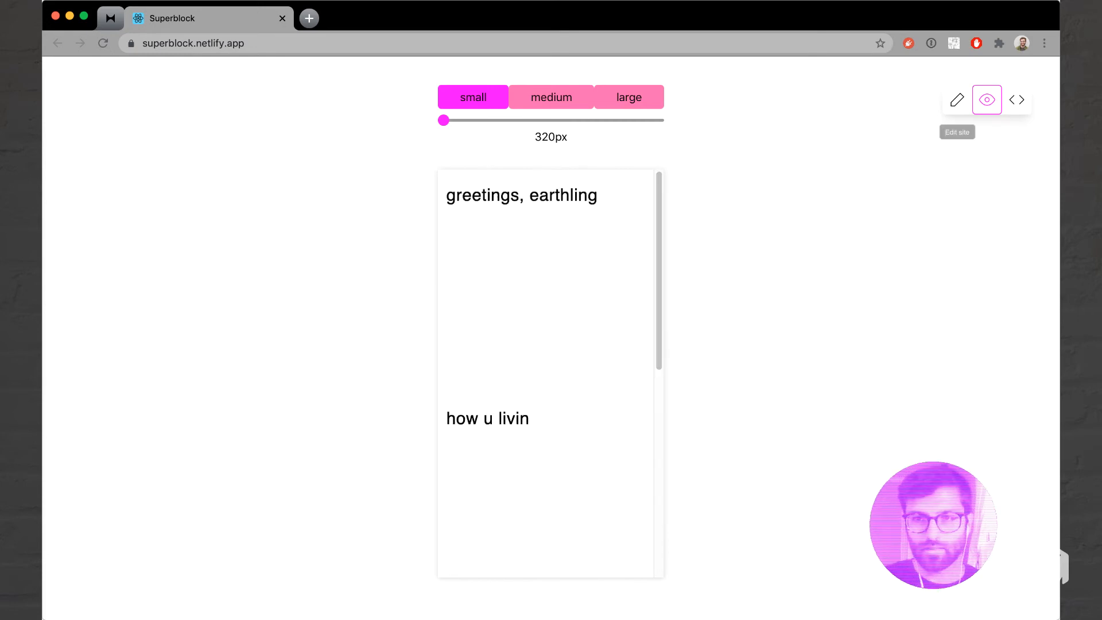
left_click(957, 100)
Examine the settings of the Layout Box that contains "this is a new heading" and close them.
left_click_drag(659, 269, 658, 476)
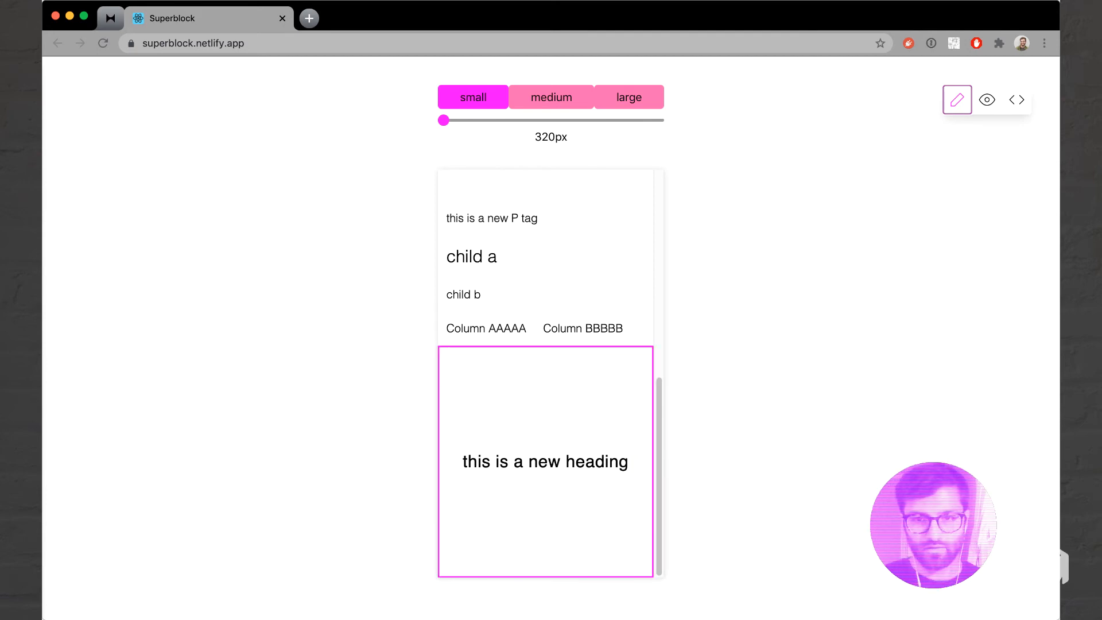
left_click(545, 505)
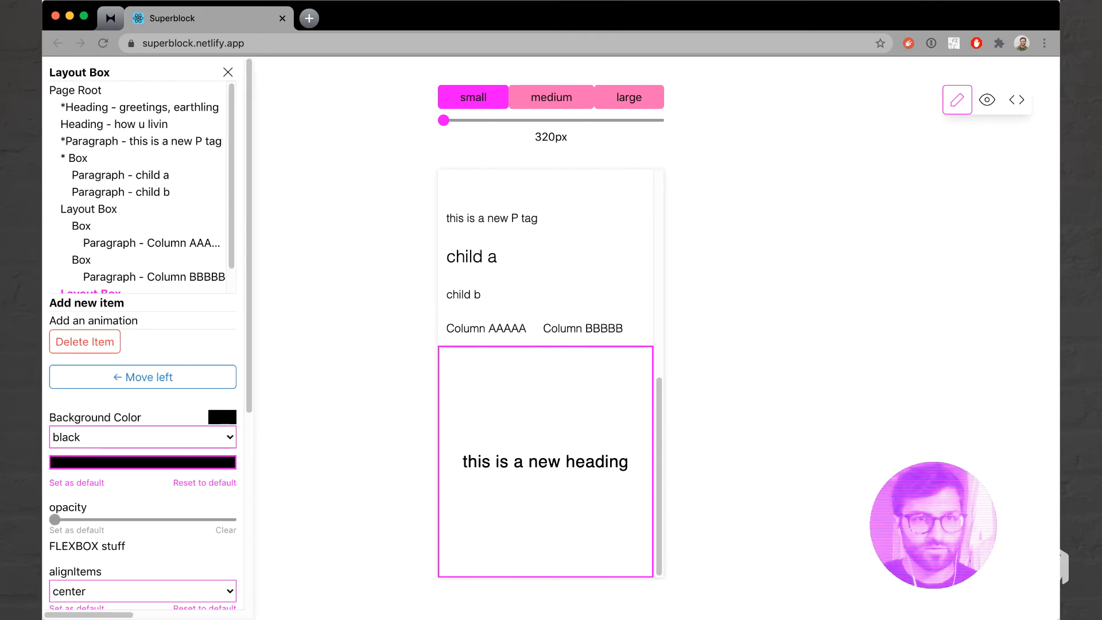
left_click(228, 72)
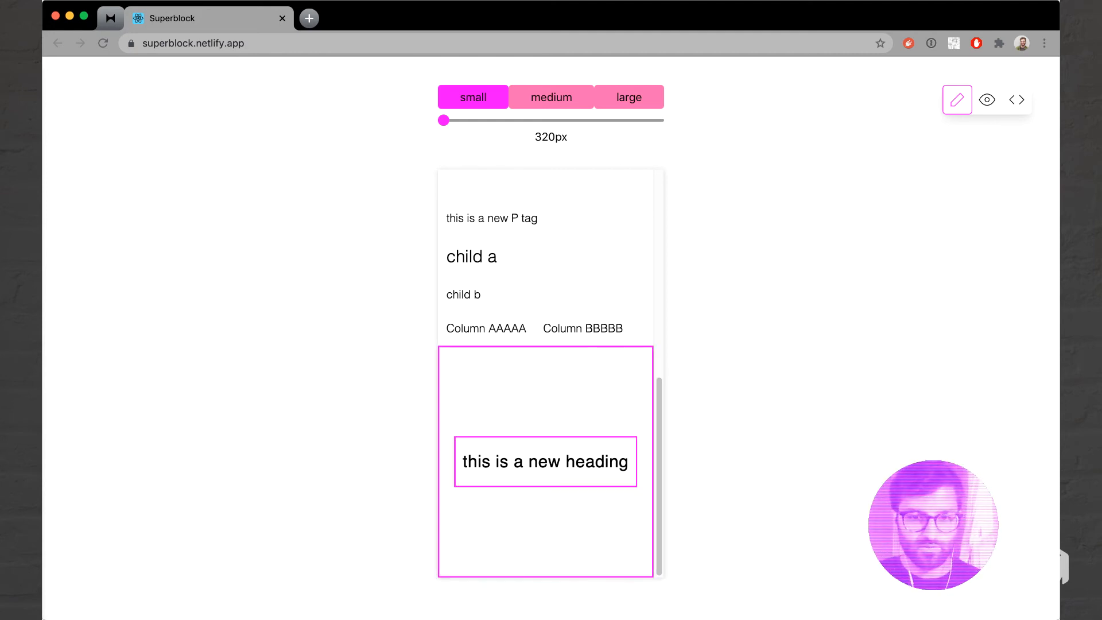
Open the settings of "this is a new heading" and examine its y and delay animation options.
left_click(546, 462)
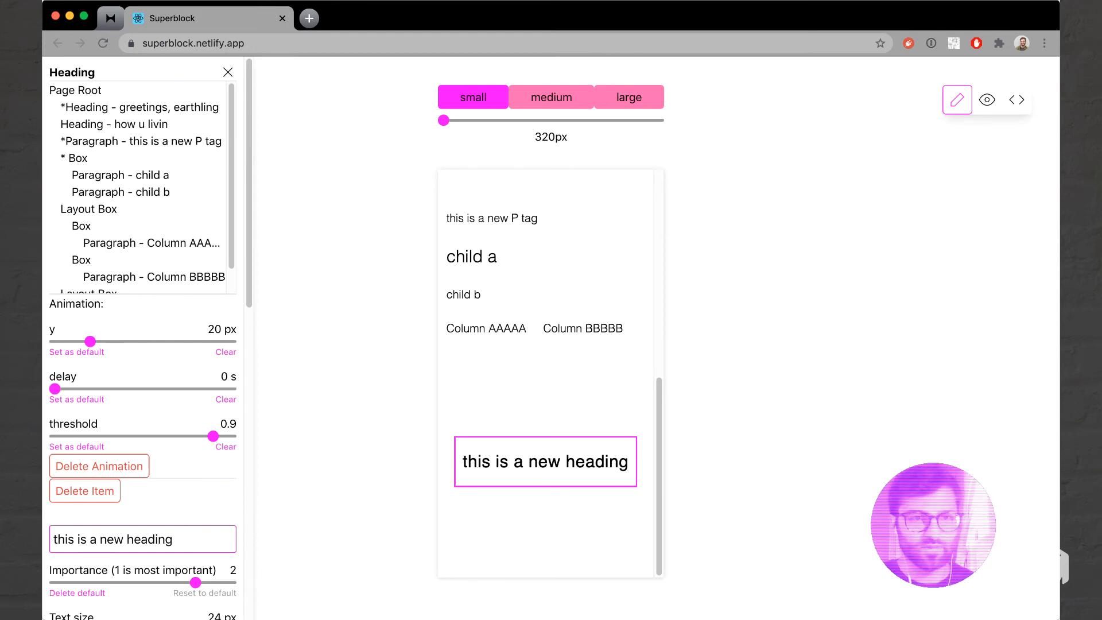
left_click_drag(105, 352, 56, 352)
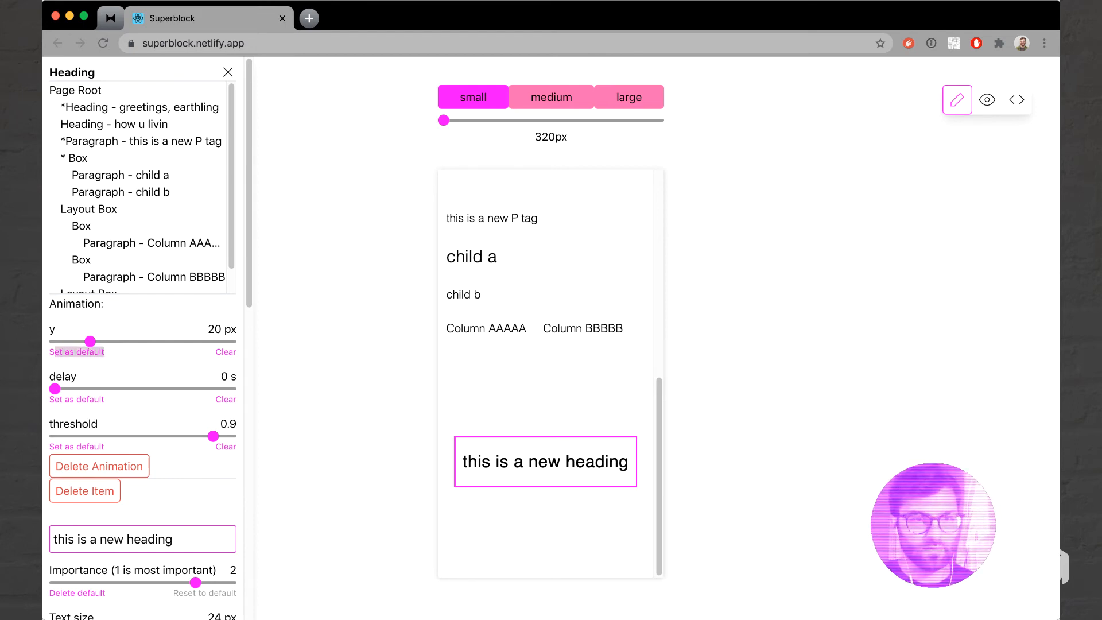
left_click(131, 352)
left_click_drag(131, 353, 276, 354)
left_click(276, 355)
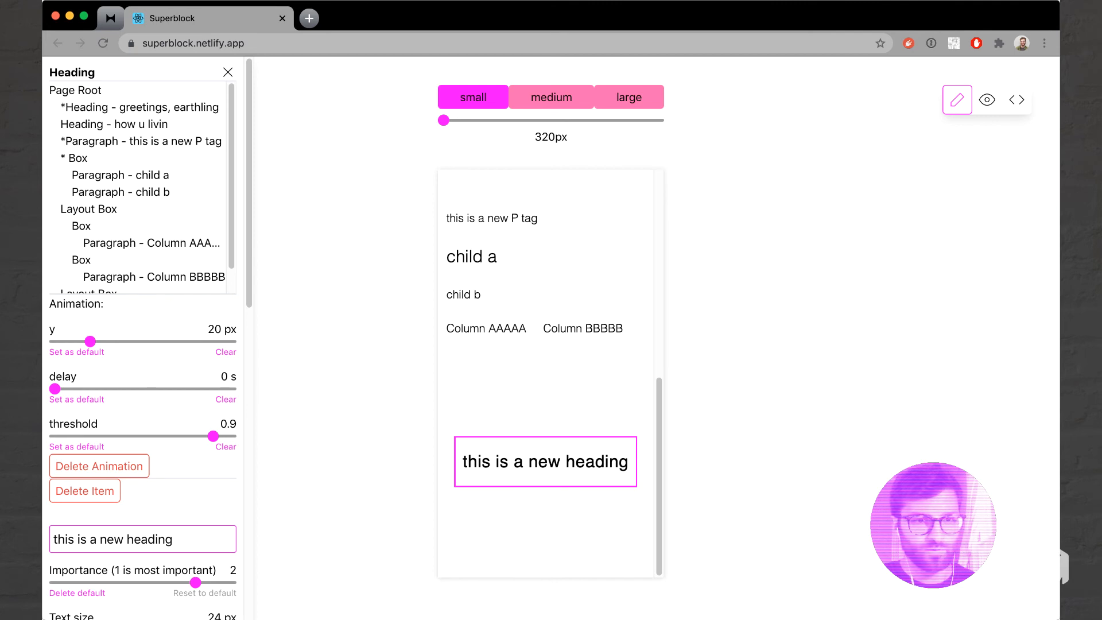
double_click(62, 376)
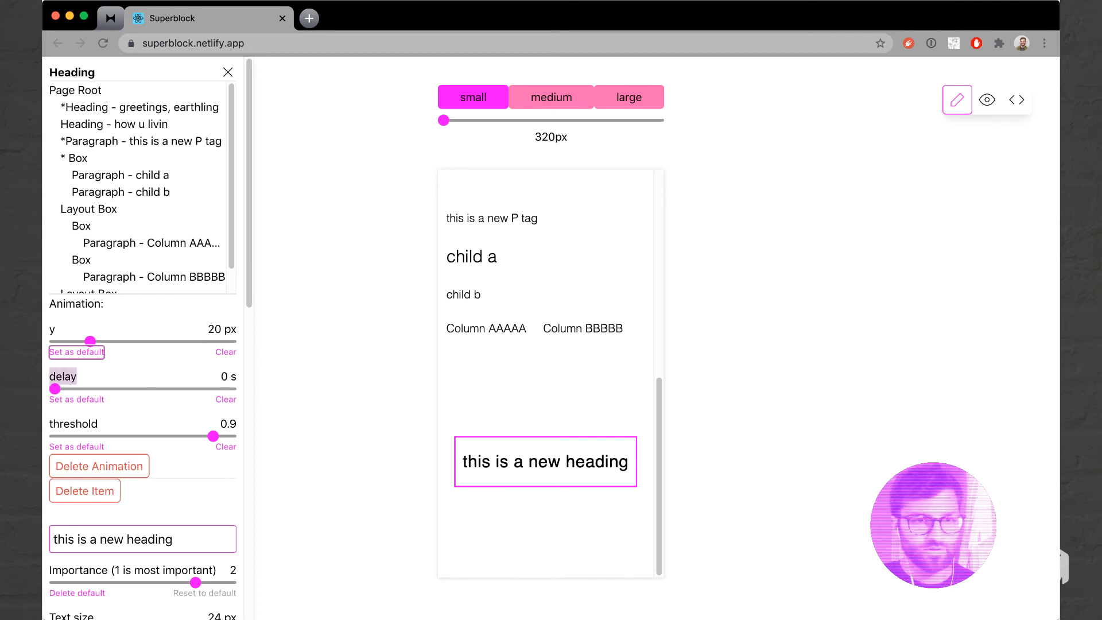
left_click(151, 365)
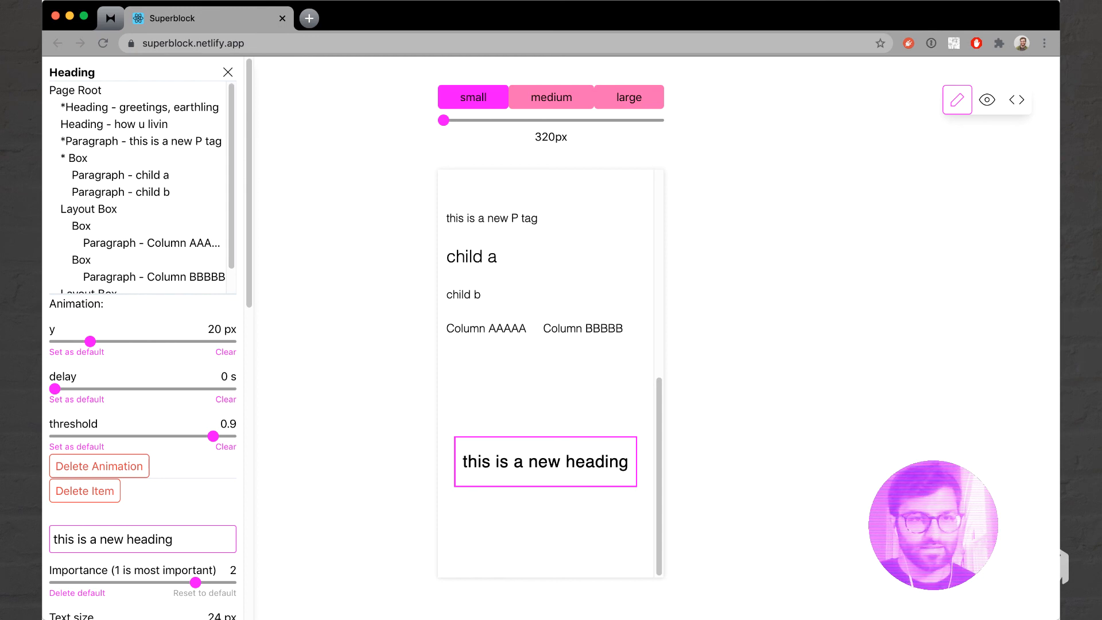
Set the animation's y value for "this is a new heading" to 50 px and close its settings.
left_click_drag(90, 341, 144, 341)
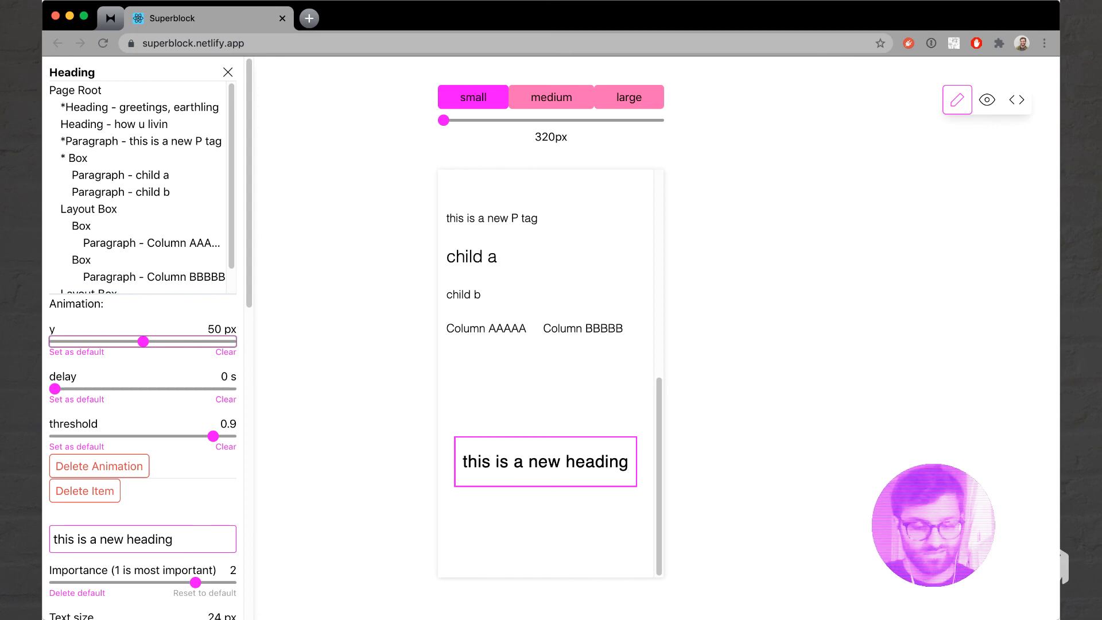
left_click(228, 73)
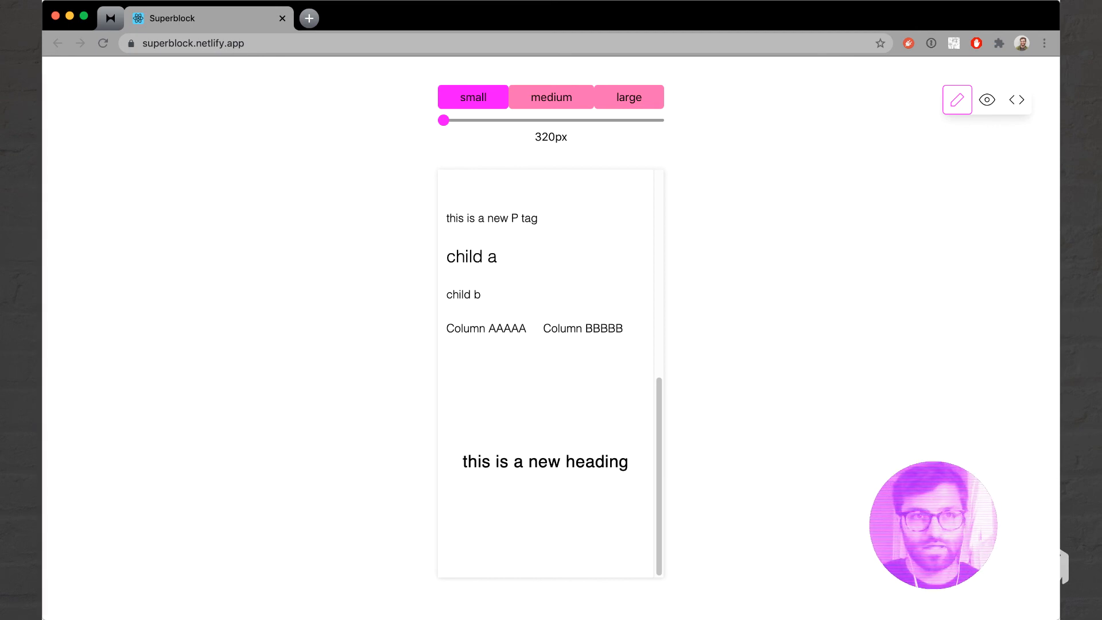
key("super+Tab")
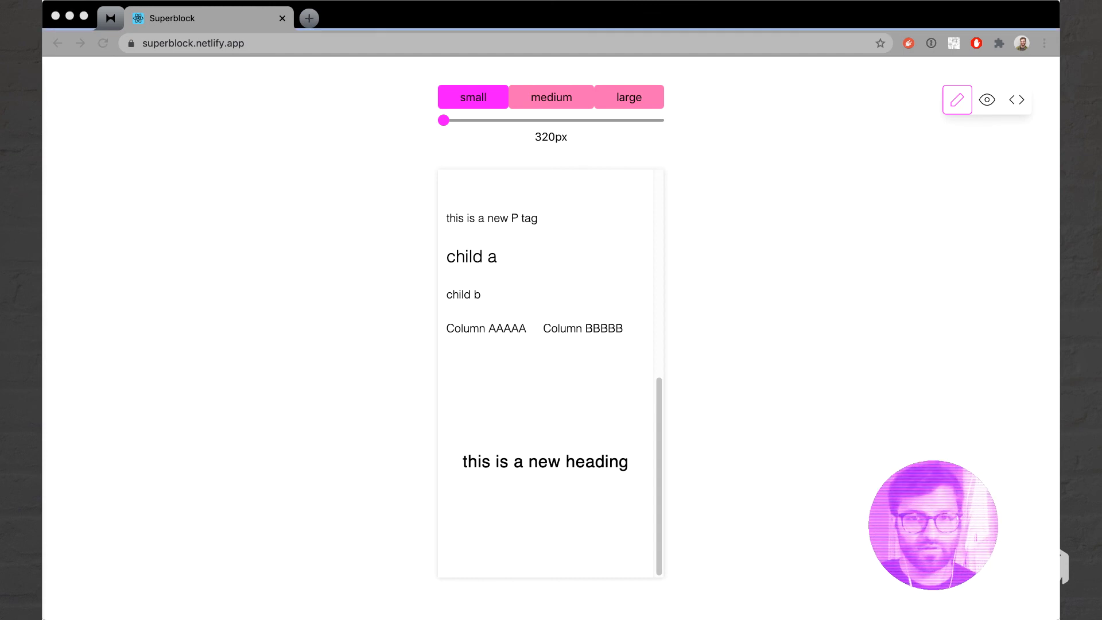